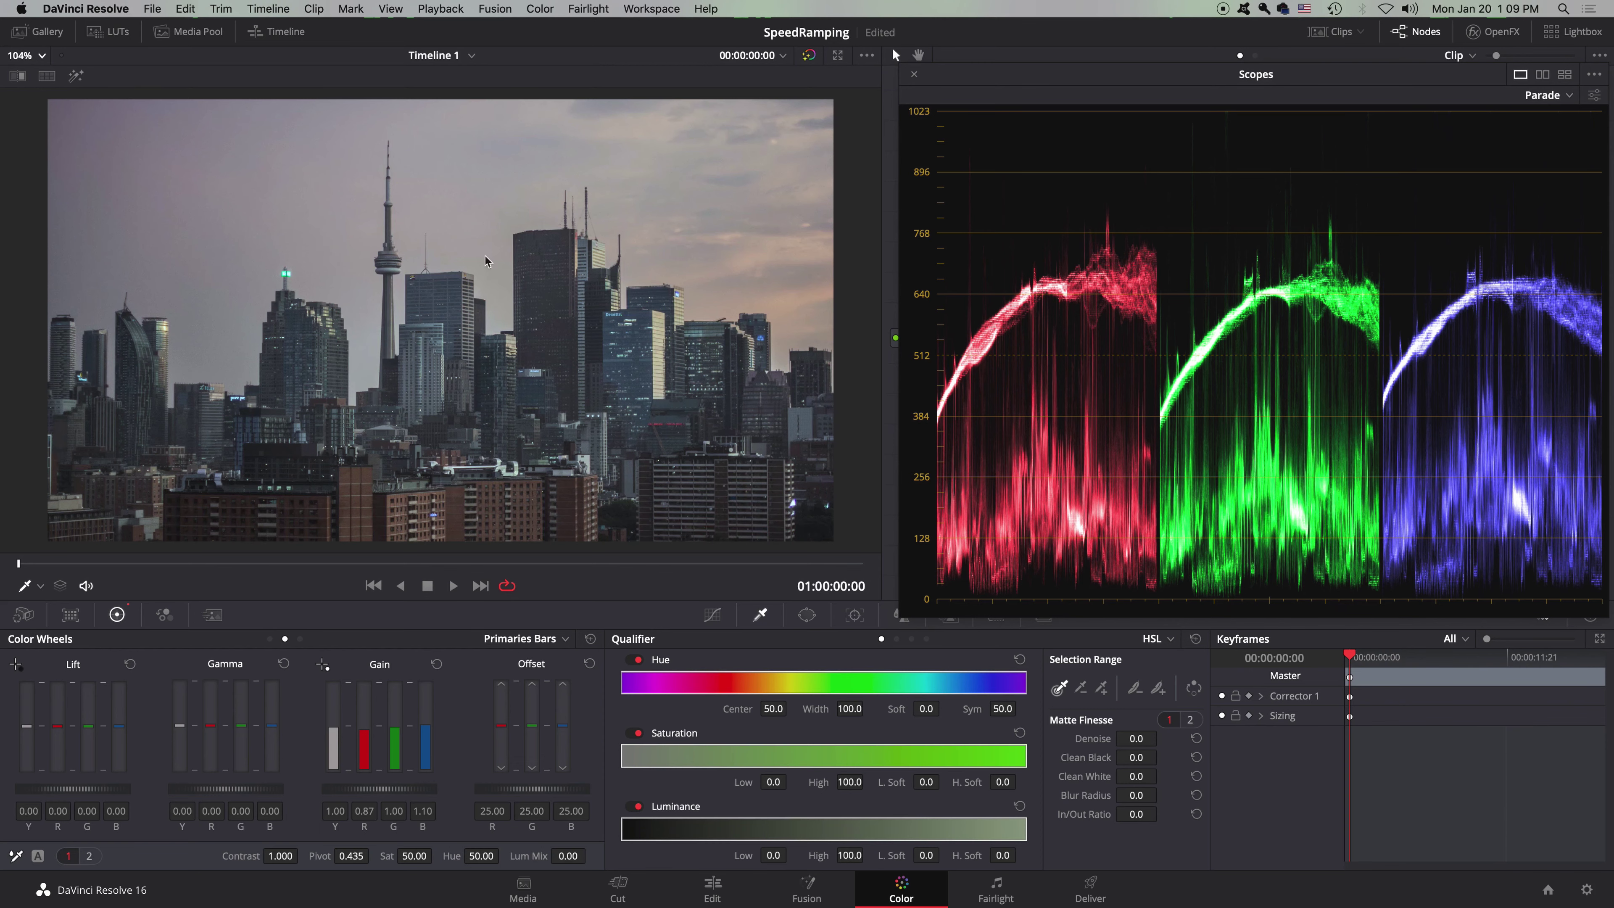
Reset the grade on node 01, moving the Scopes window off the node graph and back again.
{"action": "scroll", "coordinate": [443, 298], "scroll_direction": "down", "scroll_amount": 1}
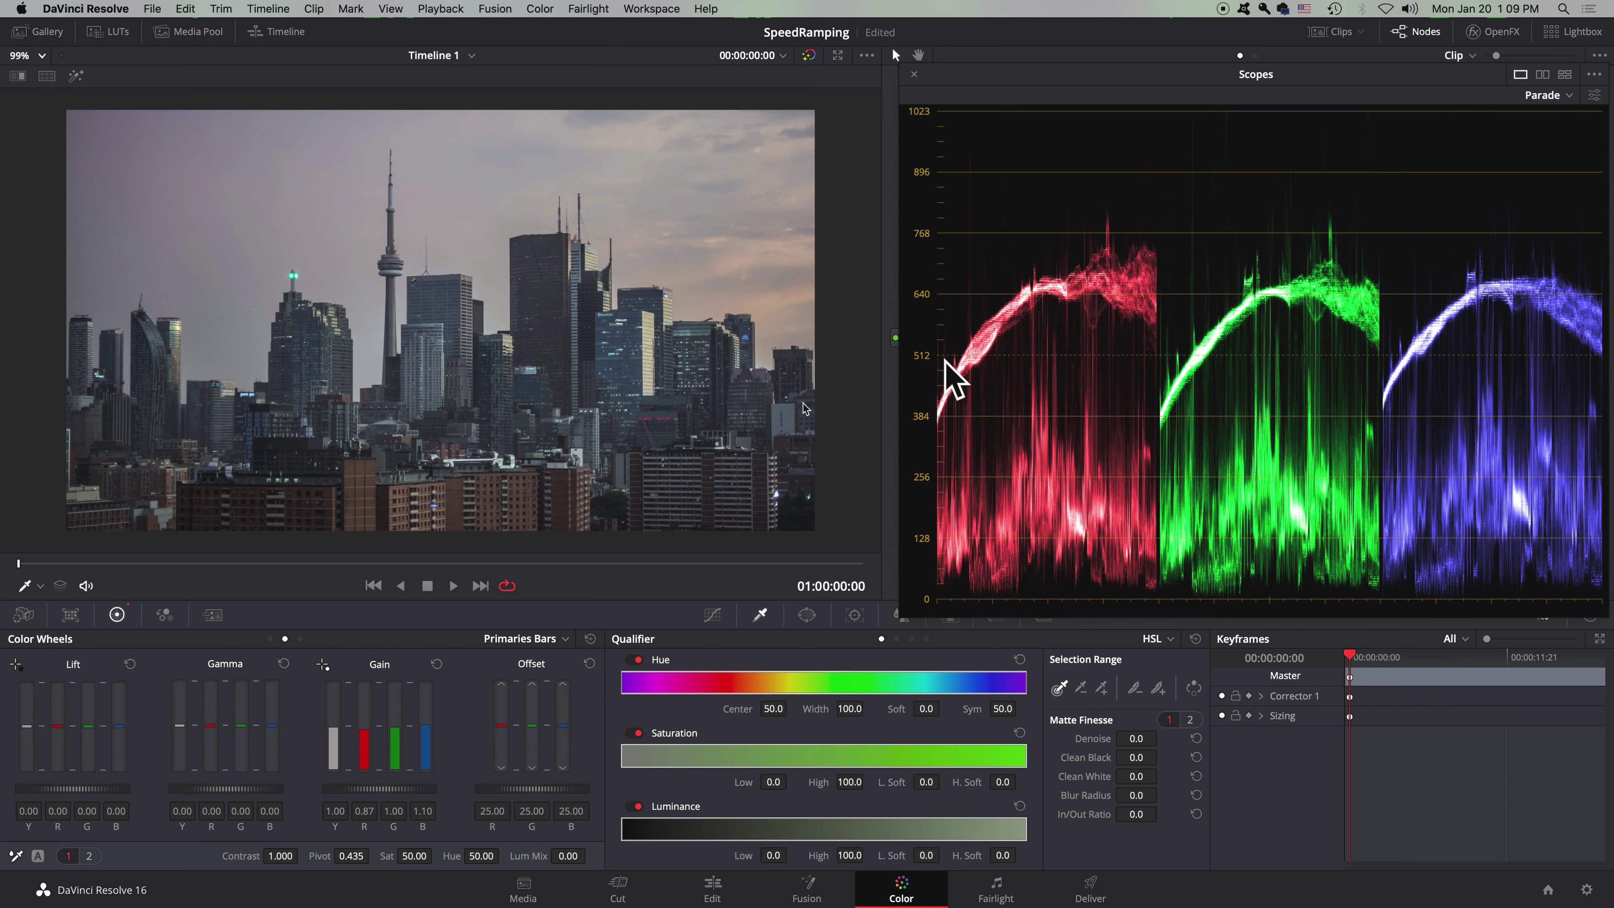
{"action": "mouse_move", "coordinate": [395, 730]}
{"action": "left_mouse_down"}
{"action": "mouse_move", "coordinate": [376, 616]}
{"action": "mouse_move", "coordinate": [395, 820]}
{"action": "mouse_move", "coordinate": [380, 674]}
{"action": "mouse_move", "coordinate": [381, 702]}
{"action": "left_mouse_up"}
{"action": "left_click_drag", "start_coordinate": [1437, 86], "coordinate": [445, 204]}
{"action": "right_click", "coordinate": [1029, 202]}
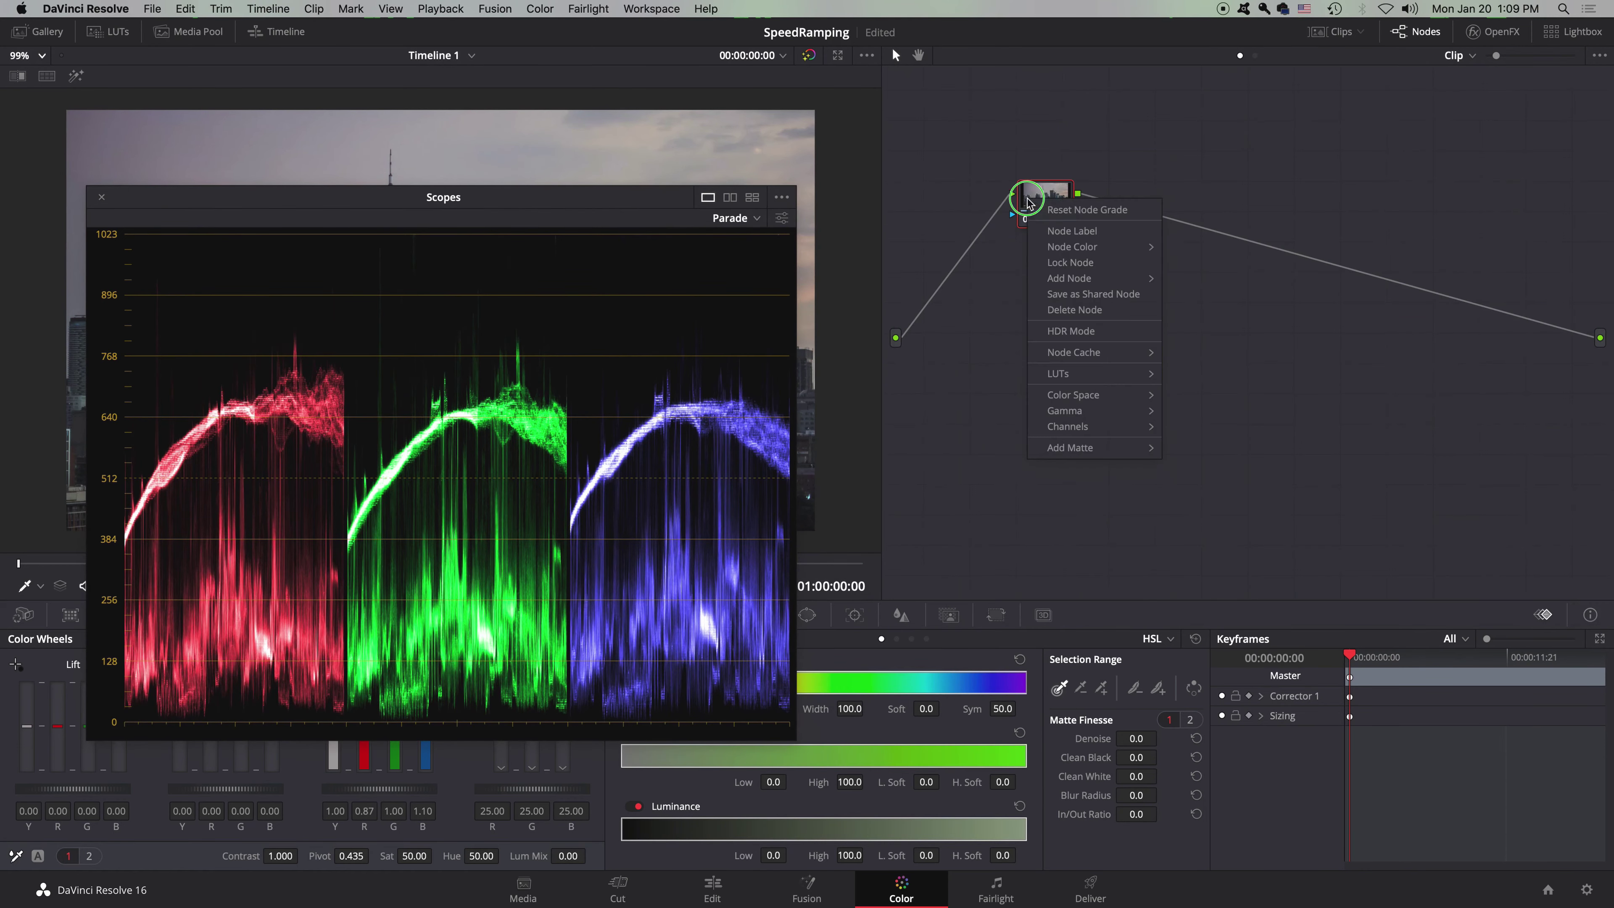
{"action": "left_click", "coordinate": [1075, 211]}
{"action": "left_click_drag", "start_coordinate": [549, 203], "coordinate": [1341, 79]}
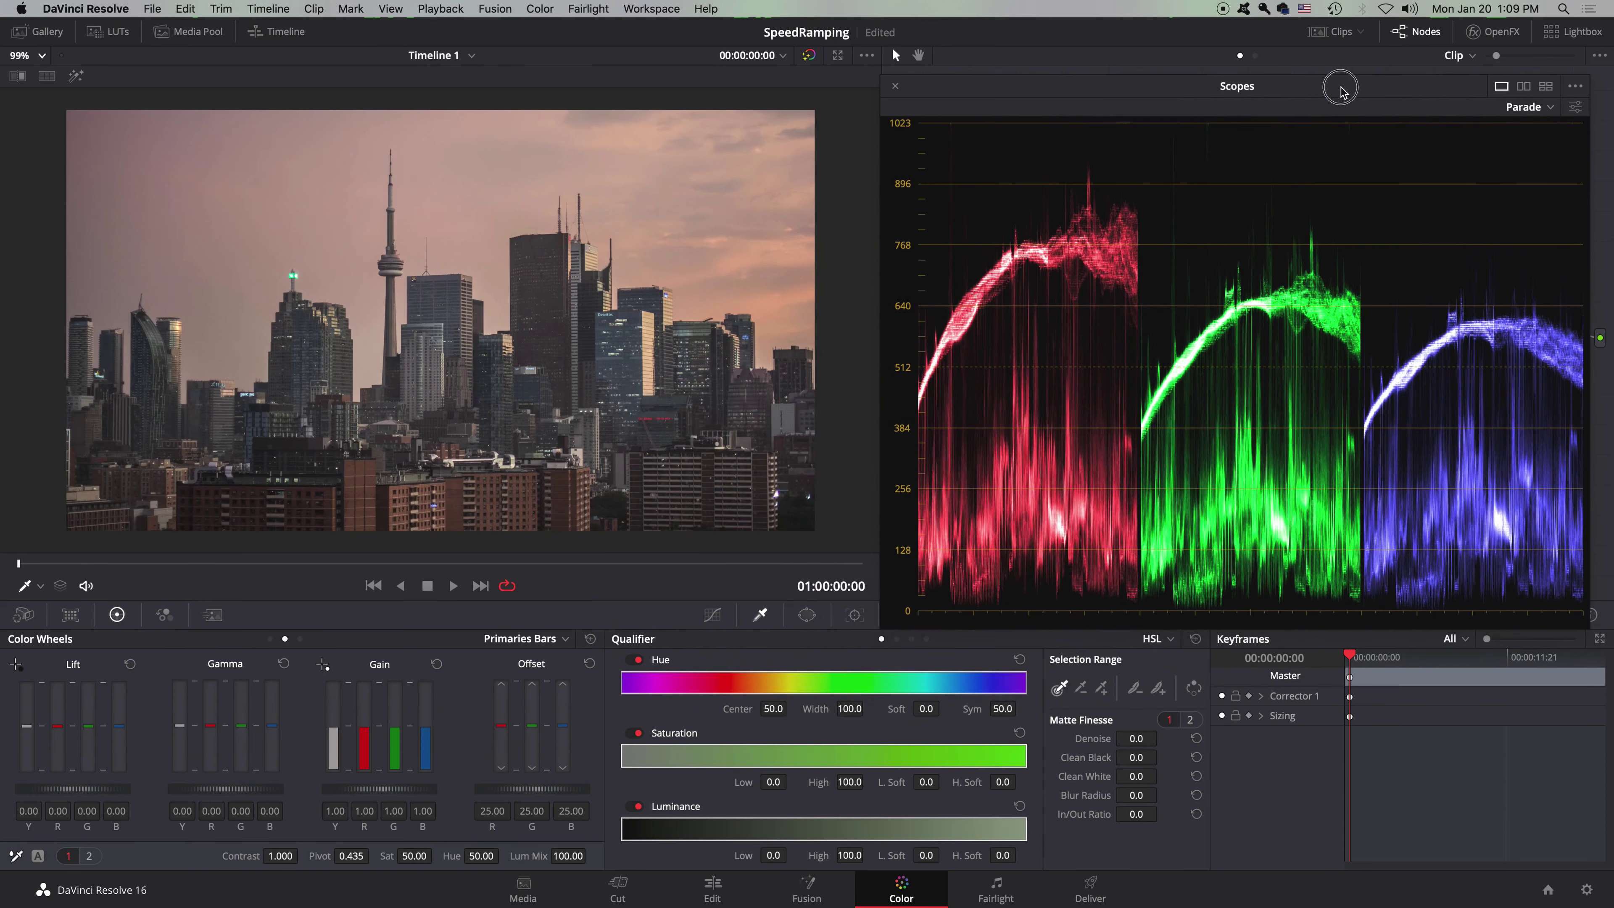
Balance the sky against the Waveform scope with Lum Mix at 0.00, red gain at 0.85 and blue gain at 1.07.
{"action": "left_click", "coordinate": [1544, 109]}
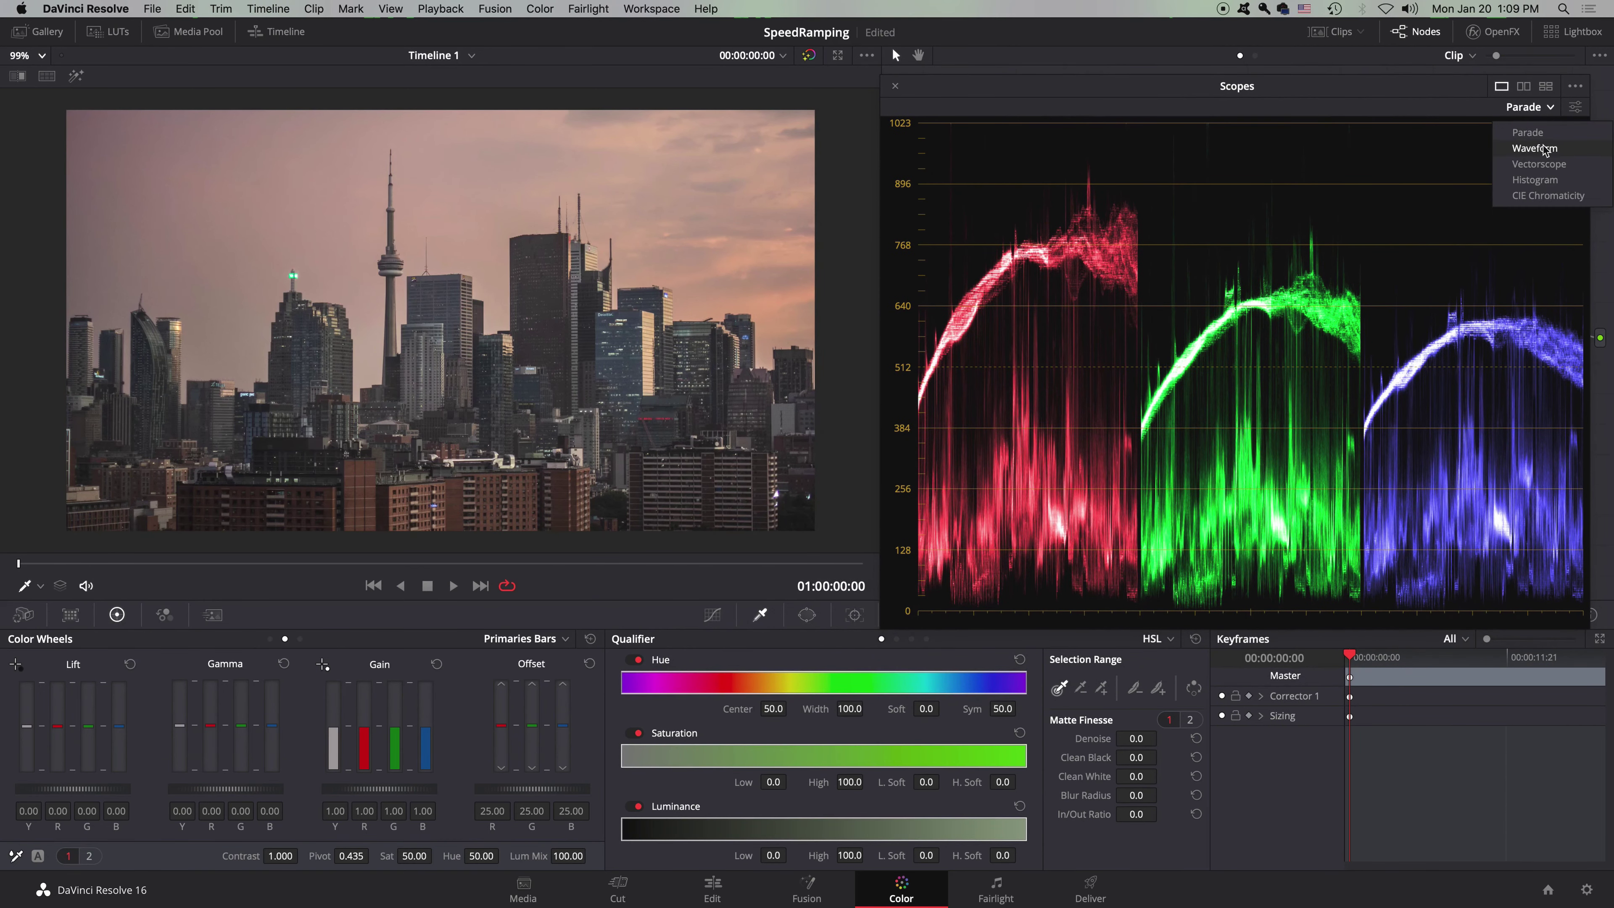
{"action": "left_click", "coordinate": [1538, 149]}
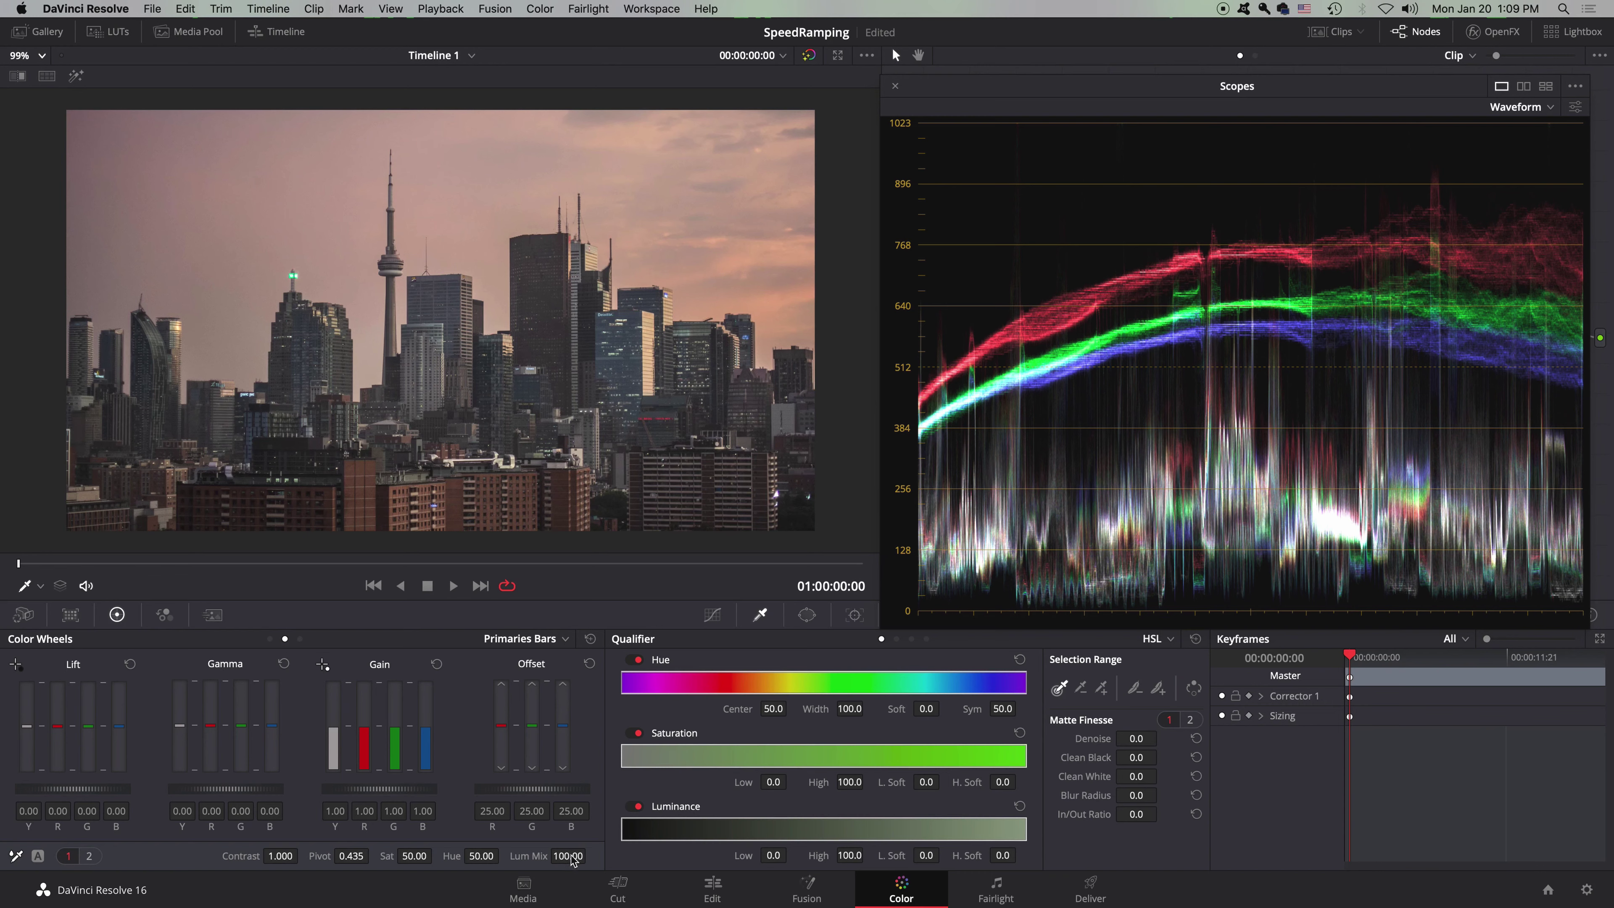
{"action": "left_click_drag", "start_coordinate": [573, 858], "coordinate": [541, 857]}
{"action": "left_click_drag", "start_coordinate": [367, 734], "coordinate": [426, 727]}
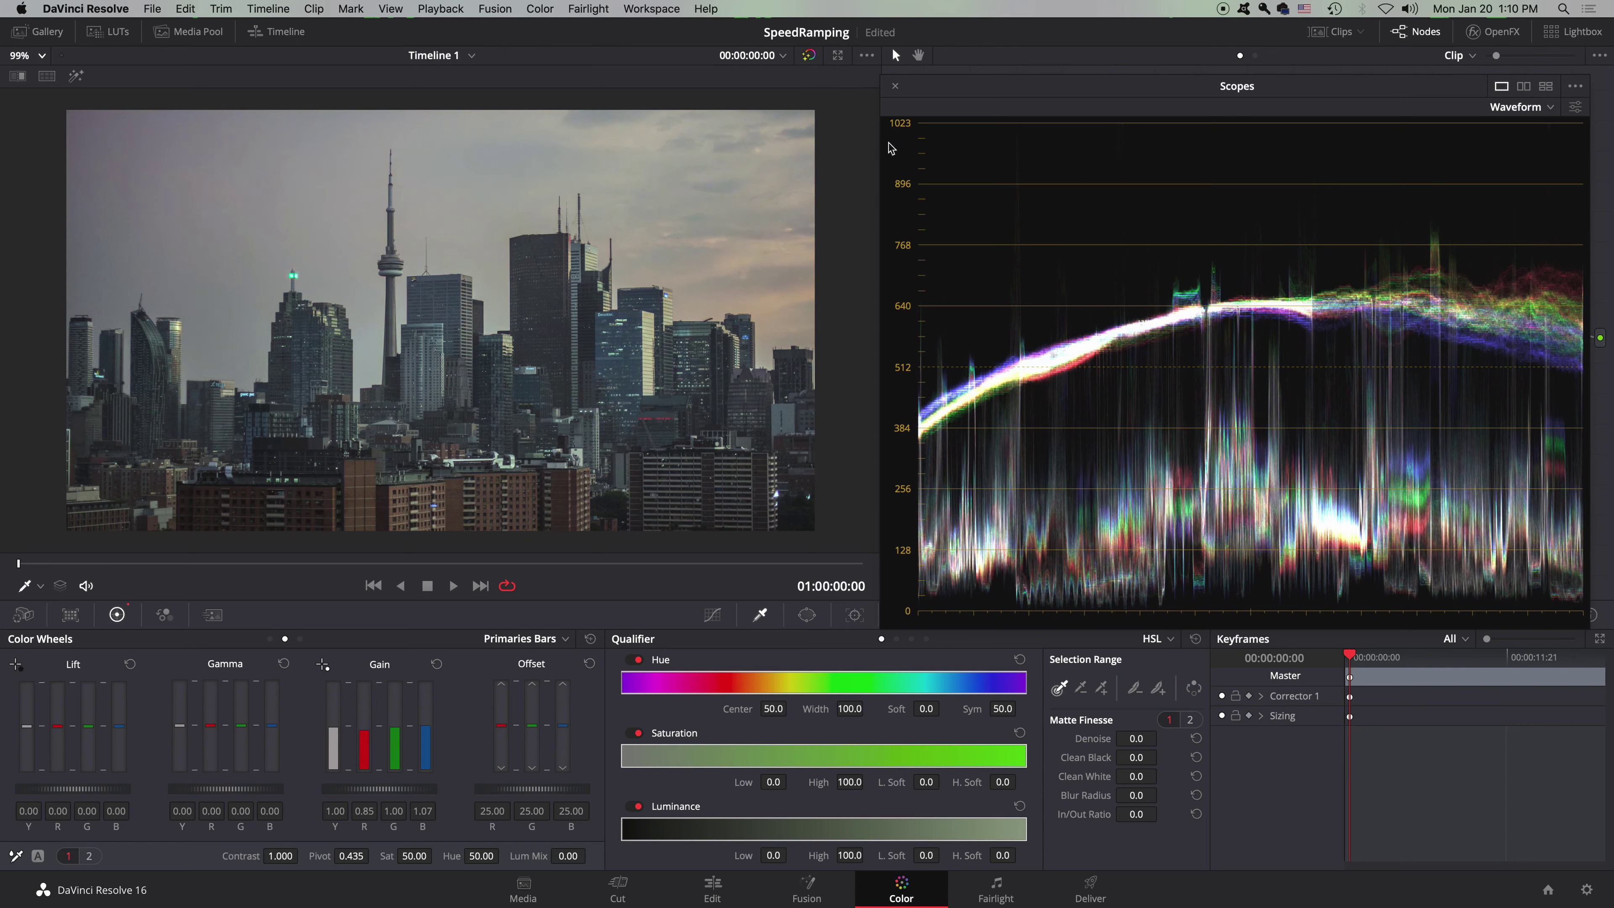
Compare the opening frame with and without the grade by repeatedly bypassing the color correction.
{"action": "left_click", "coordinate": [809, 56]}
{"action": "left_click", "coordinate": [809, 56]}
{"action": "left_click", "coordinate": [809, 55]}
{"action": "left_click", "coordinate": [809, 56]}
Check the balance of the color channels in the Parade scope and return to the Waveform scope.
{"action": "left_click", "coordinate": [1551, 108]}
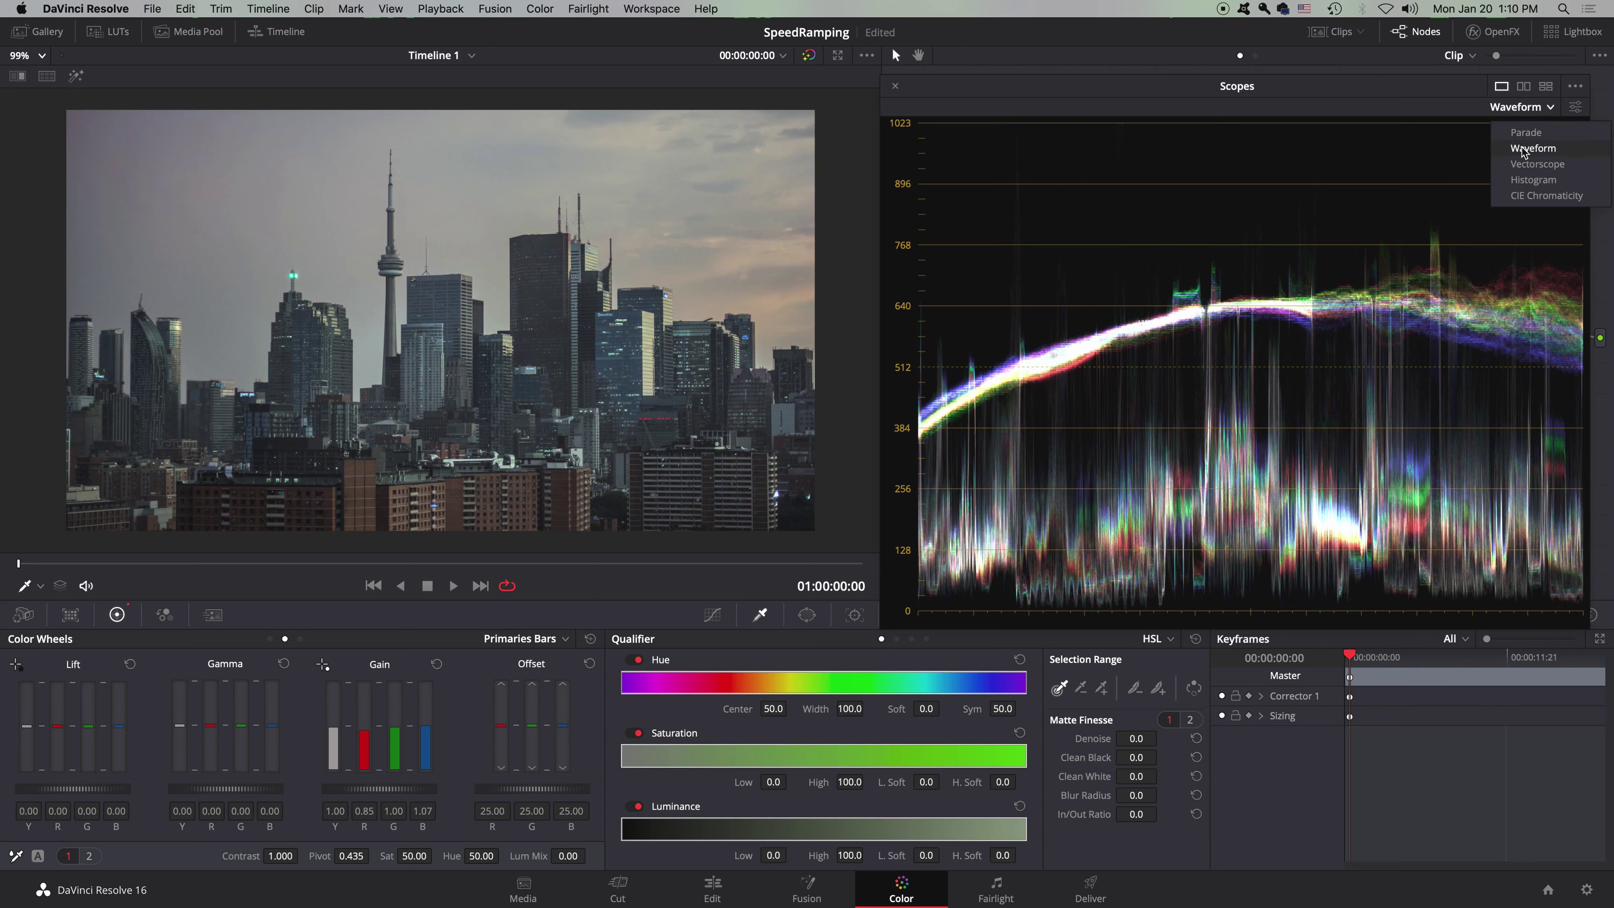
{"action": "left_click", "coordinate": [1526, 133]}
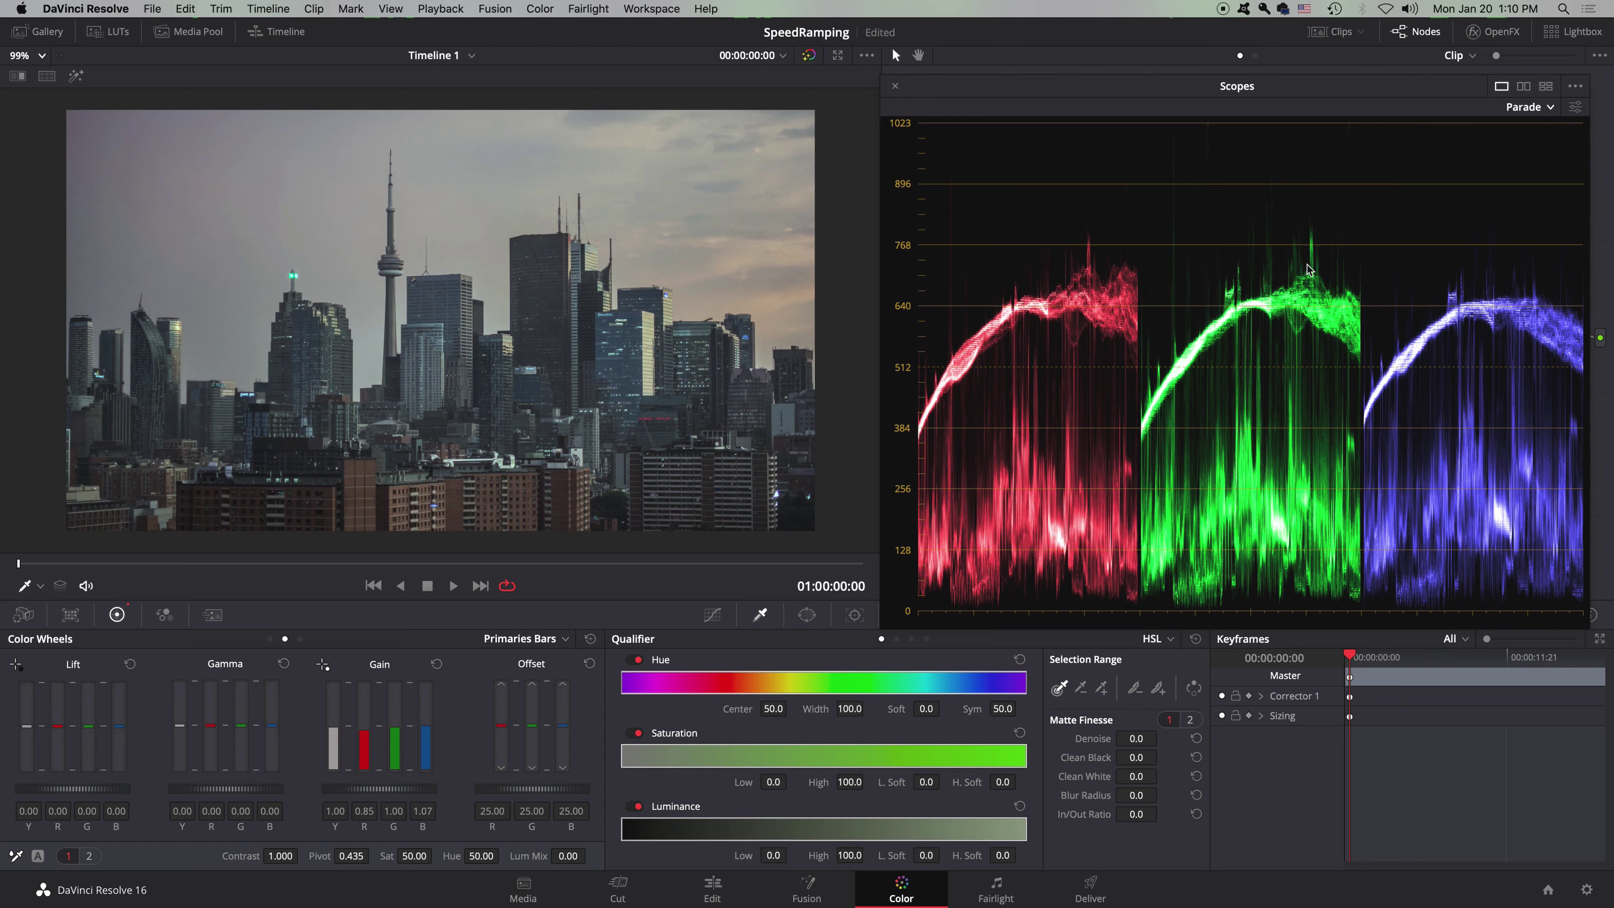
{"action": "left_click", "coordinate": [1551, 107]}
{"action": "left_click", "coordinate": [1532, 148]}
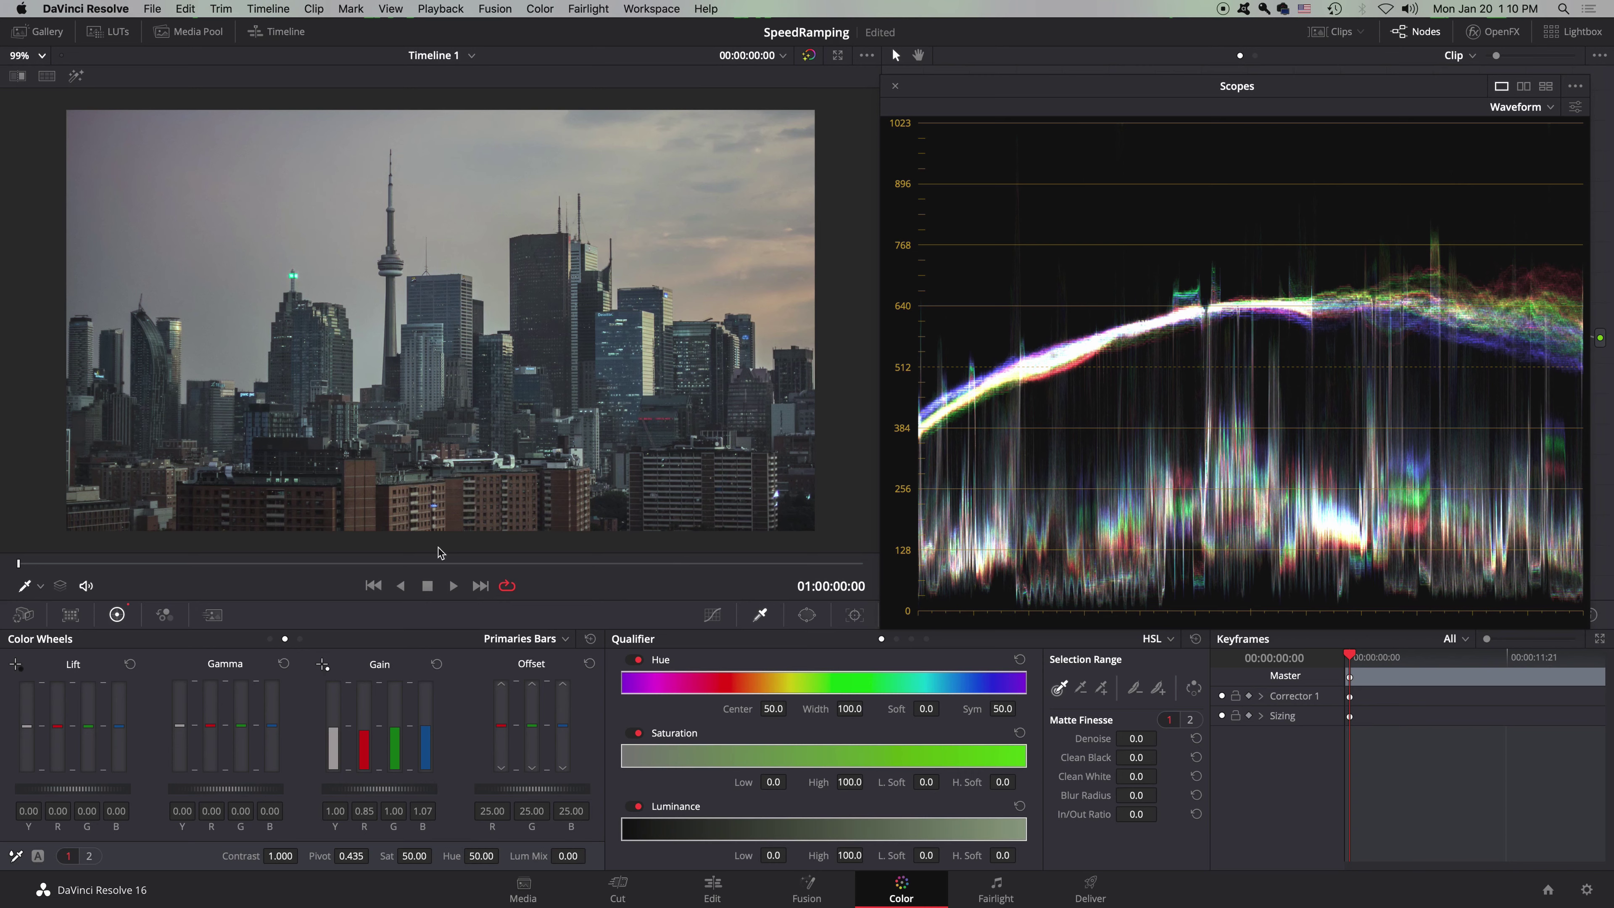
On the clip's last frame, rebalance the night sky by setting blue gain to 0.76 and red gain to 1.03.
{"action": "left_click_drag", "start_coordinate": [264, 569], "coordinate": [1031, 535]}
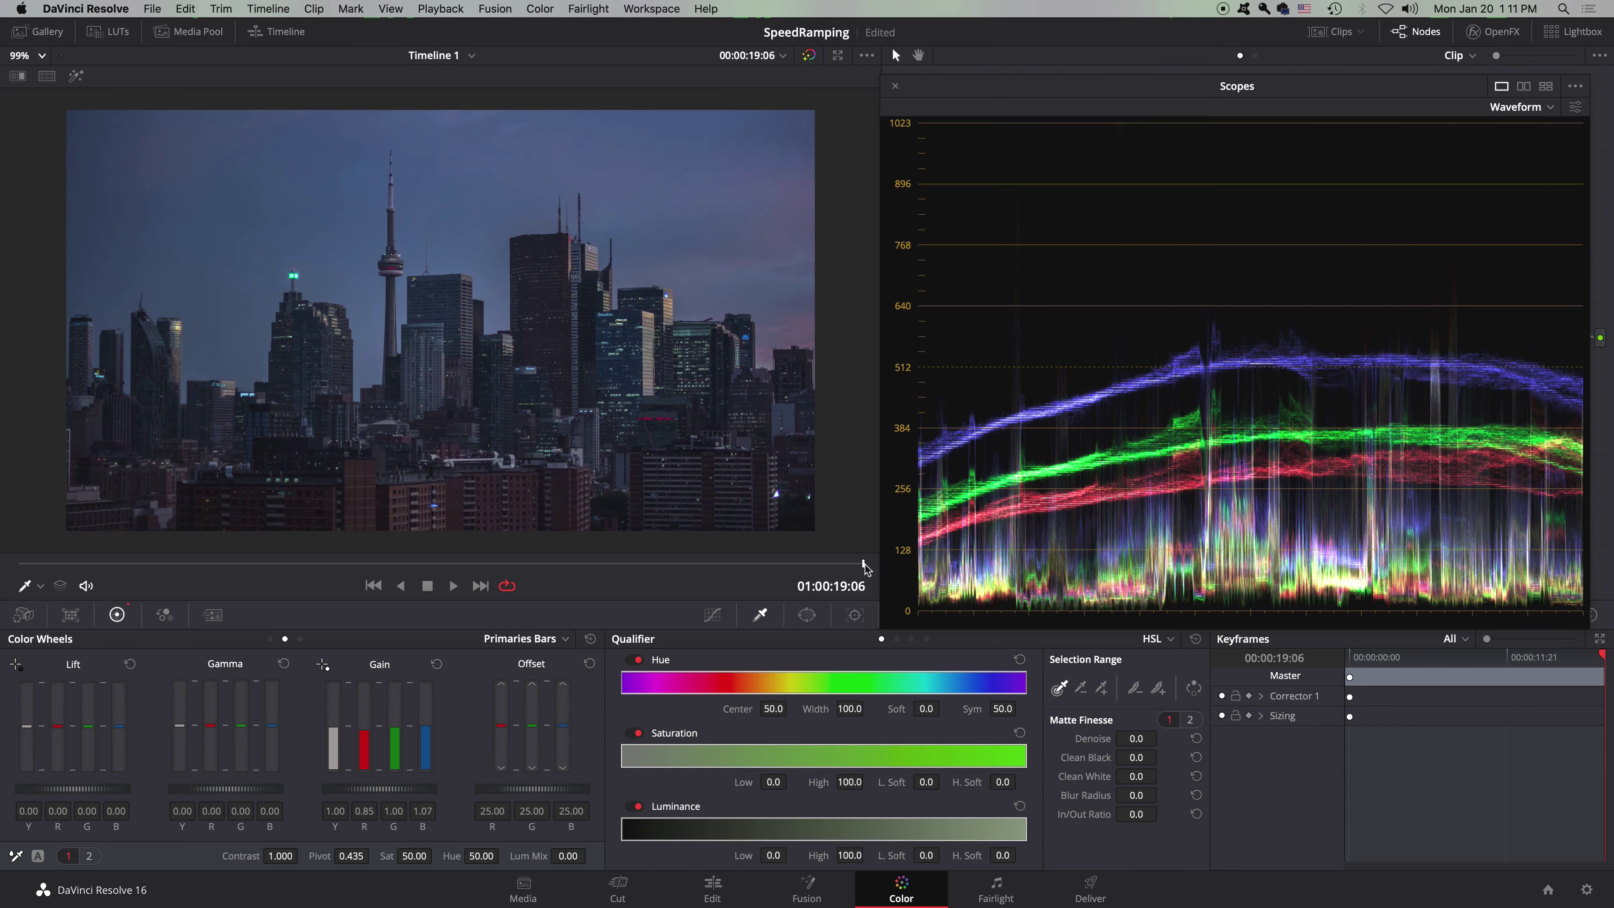
{"action": "left_click_drag", "start_coordinate": [866, 568], "coordinate": [1426, 588]}
{"action": "left_click_drag", "start_coordinate": [1237, 58], "coordinate": [1242, 49]}
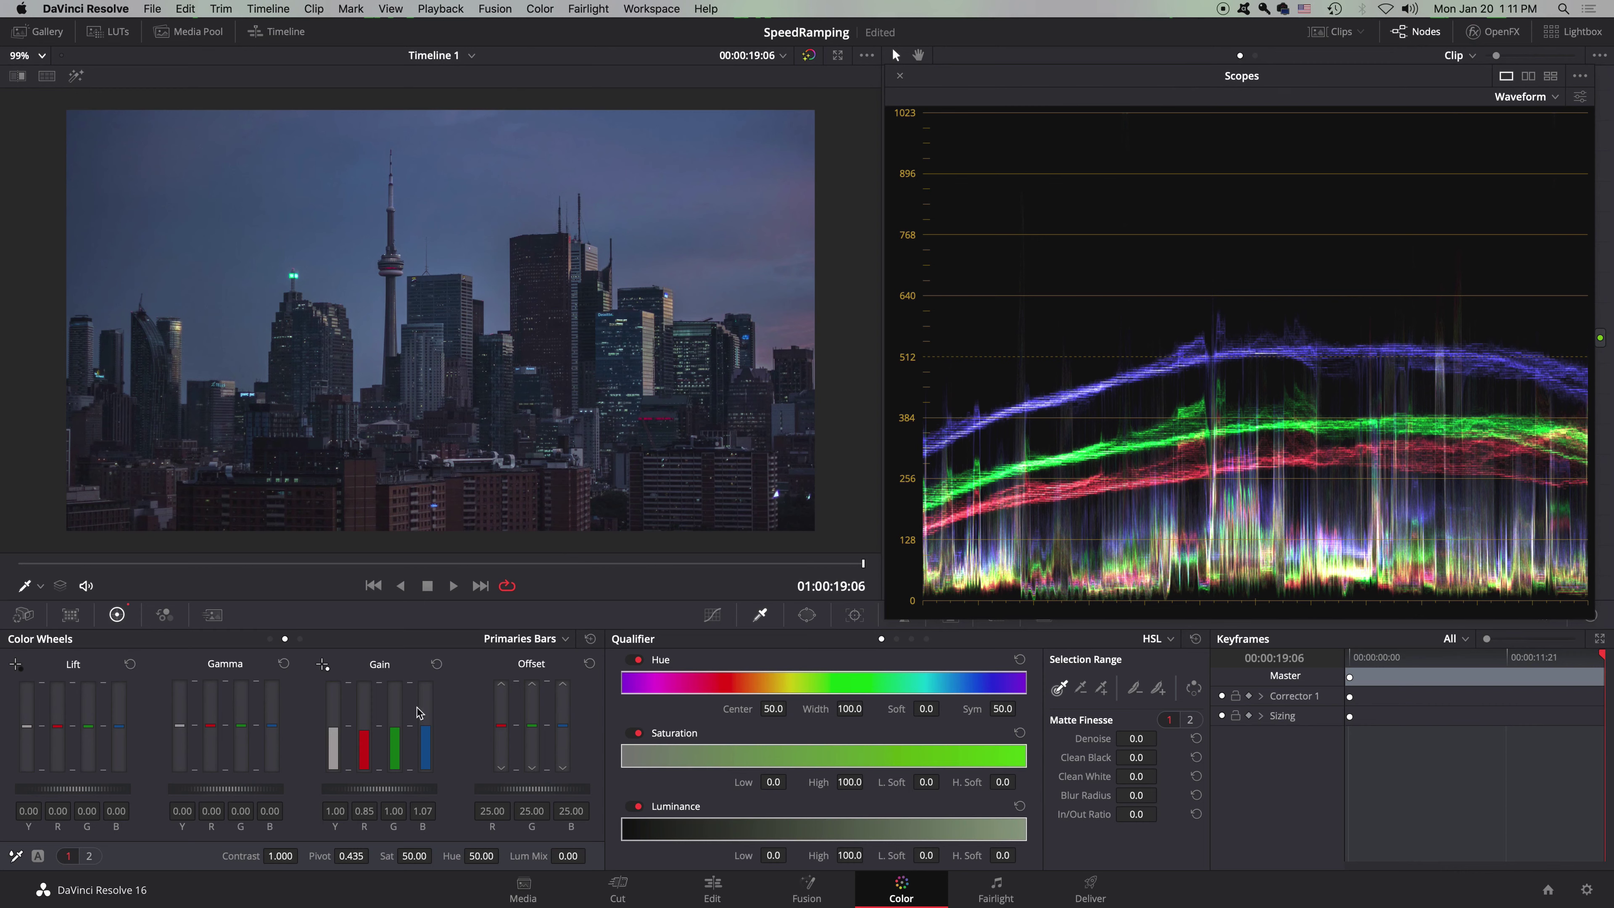
{"action": "left_click_drag", "start_coordinate": [424, 734], "coordinate": [432, 753]}
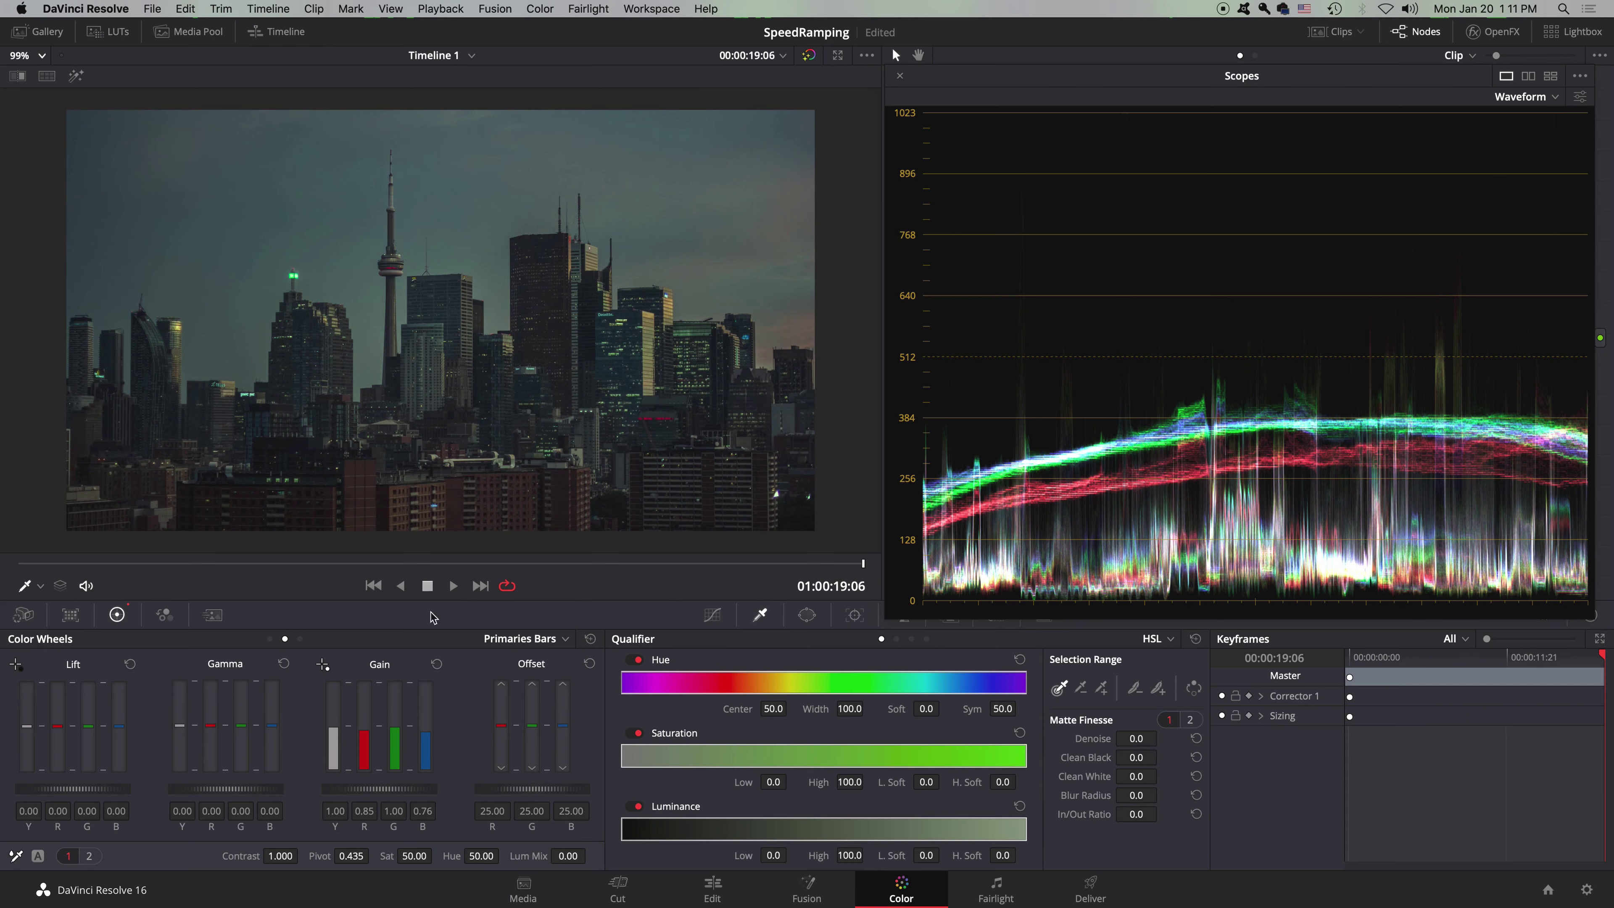
{"action": "left_click_drag", "start_coordinate": [365, 734], "coordinate": [363, 707]}
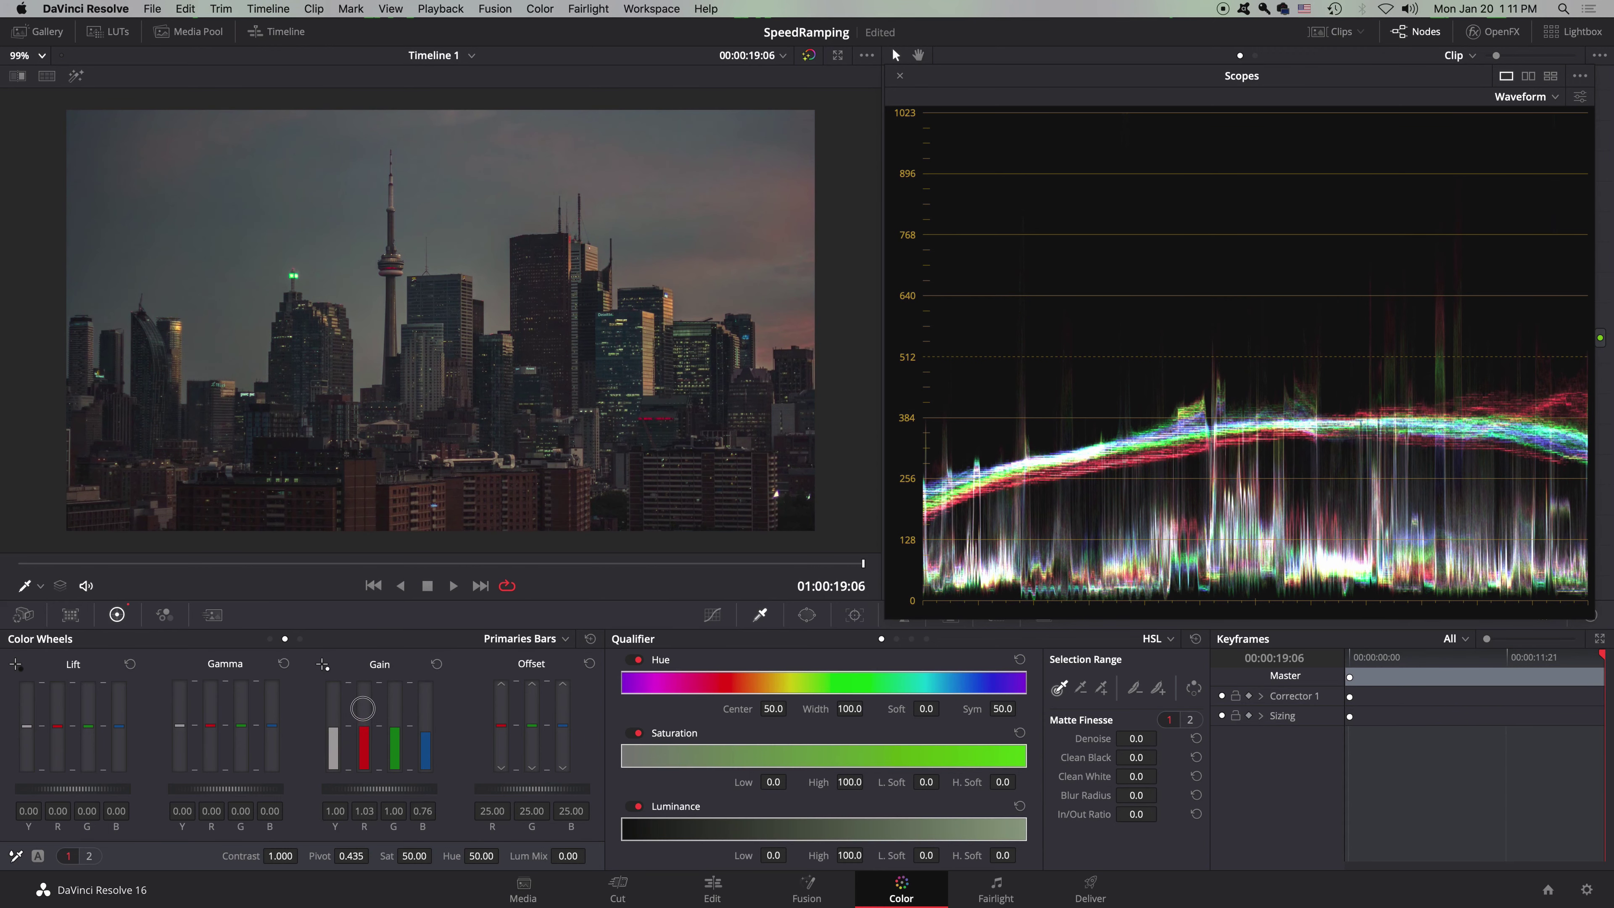
Compare the last frame with and without the grade, both in full view and magnified on the buildings beside the tower.
{"action": "left_click", "coordinate": [810, 57]}
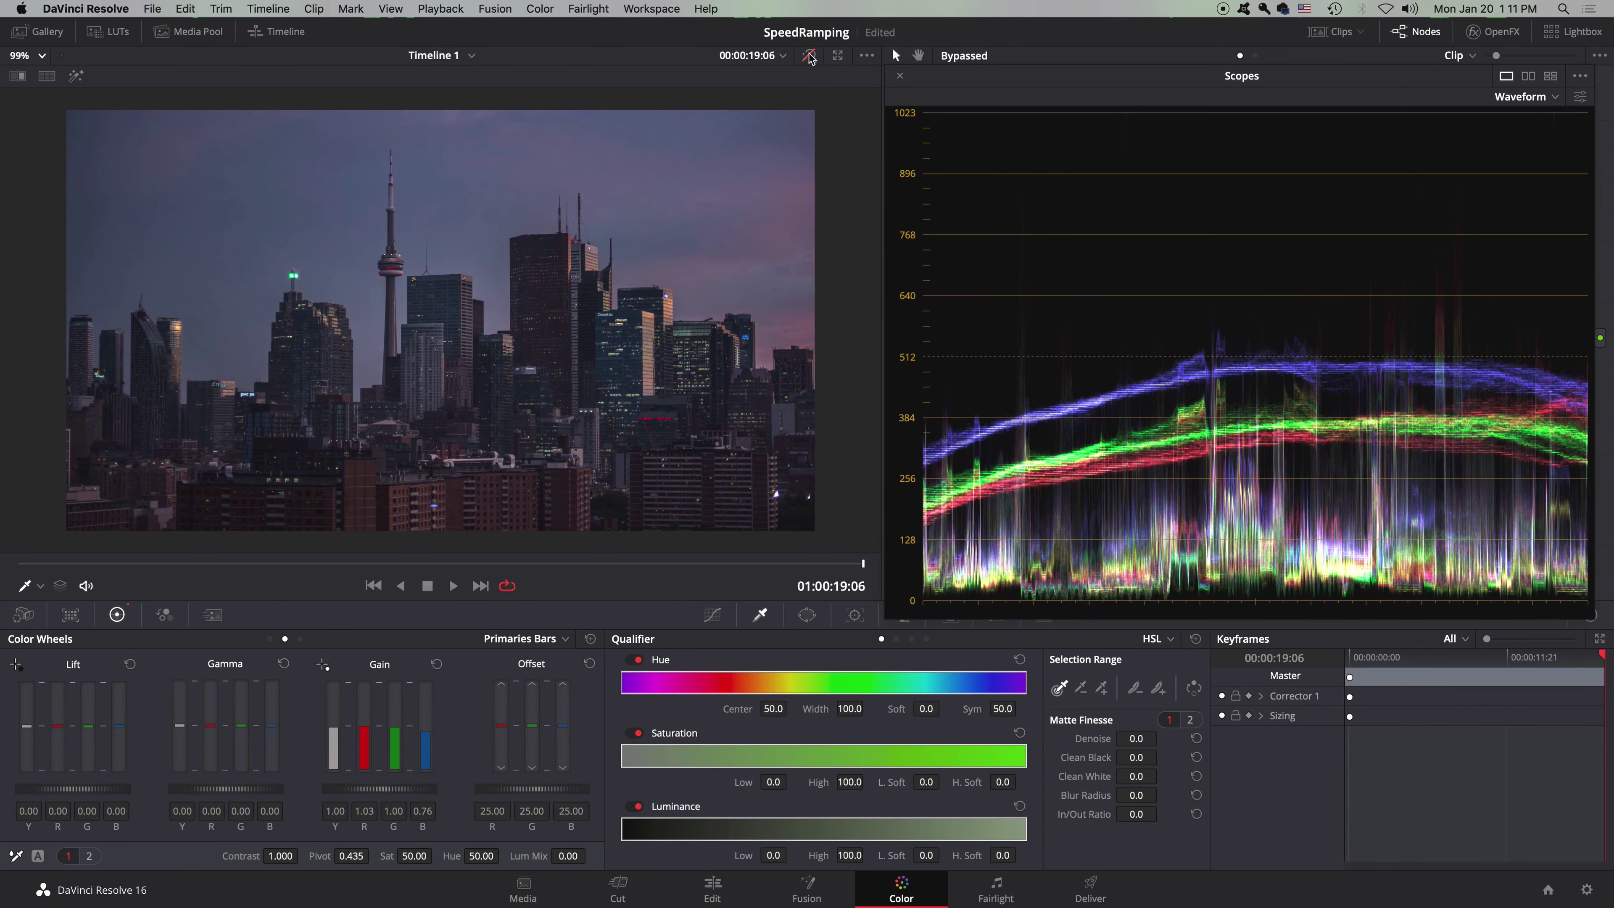
{"action": "left_click", "coordinate": [809, 57]}
{"action": "left_click", "coordinate": [809, 56]}
{"action": "left_click", "coordinate": [810, 57]}
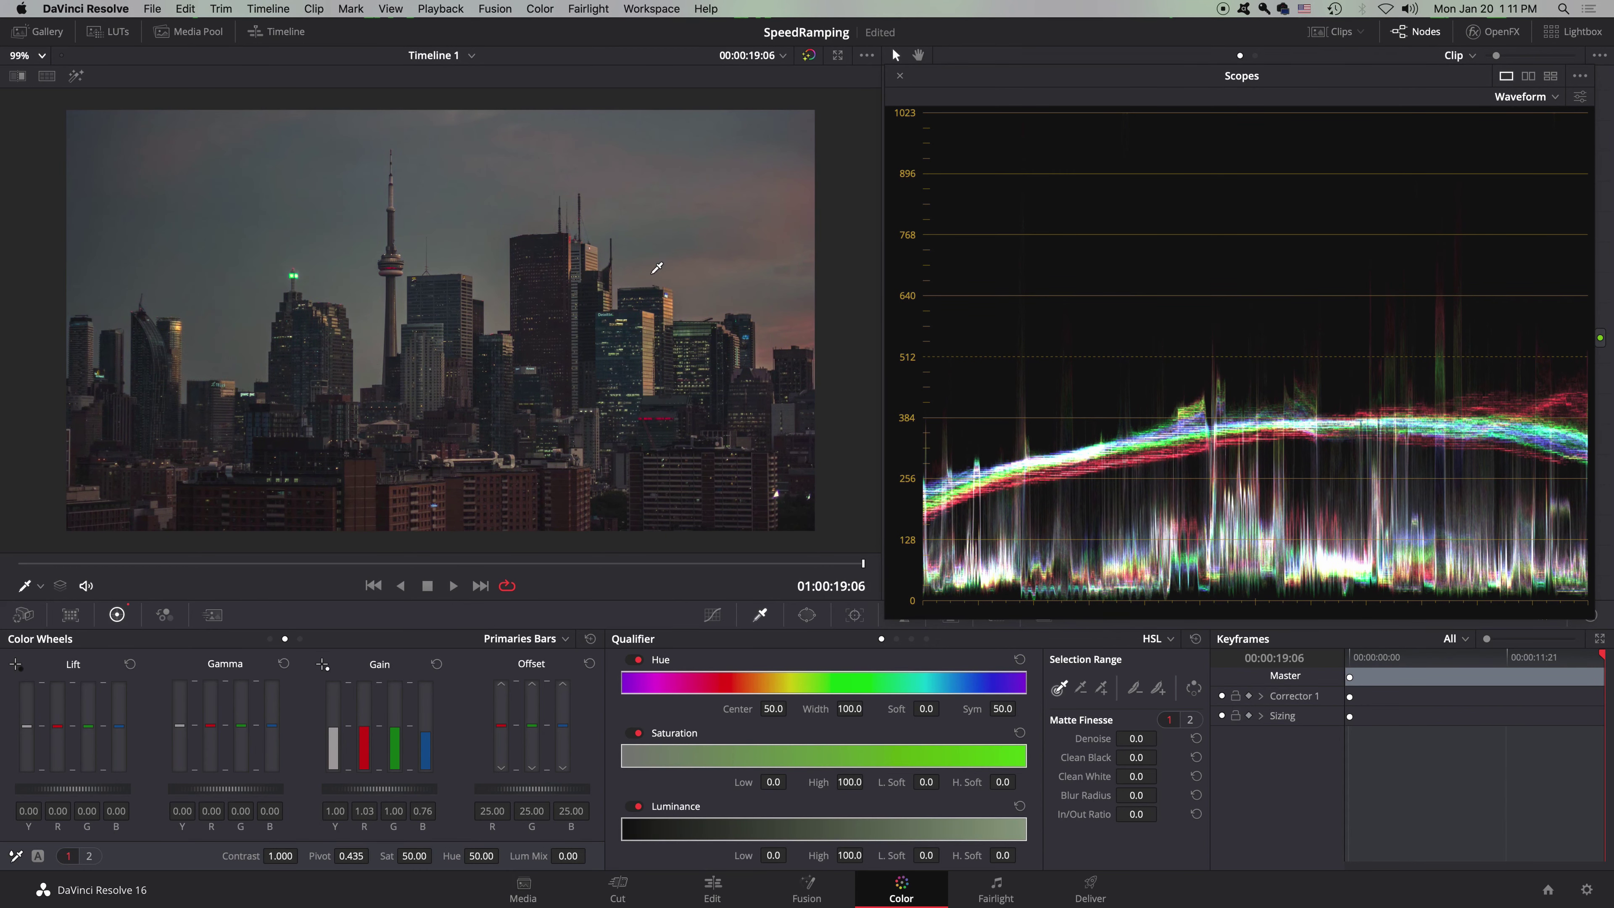
{"action": "scroll", "coordinate": [544, 260], "scroll_direction": "up", "scroll_amount": 10}
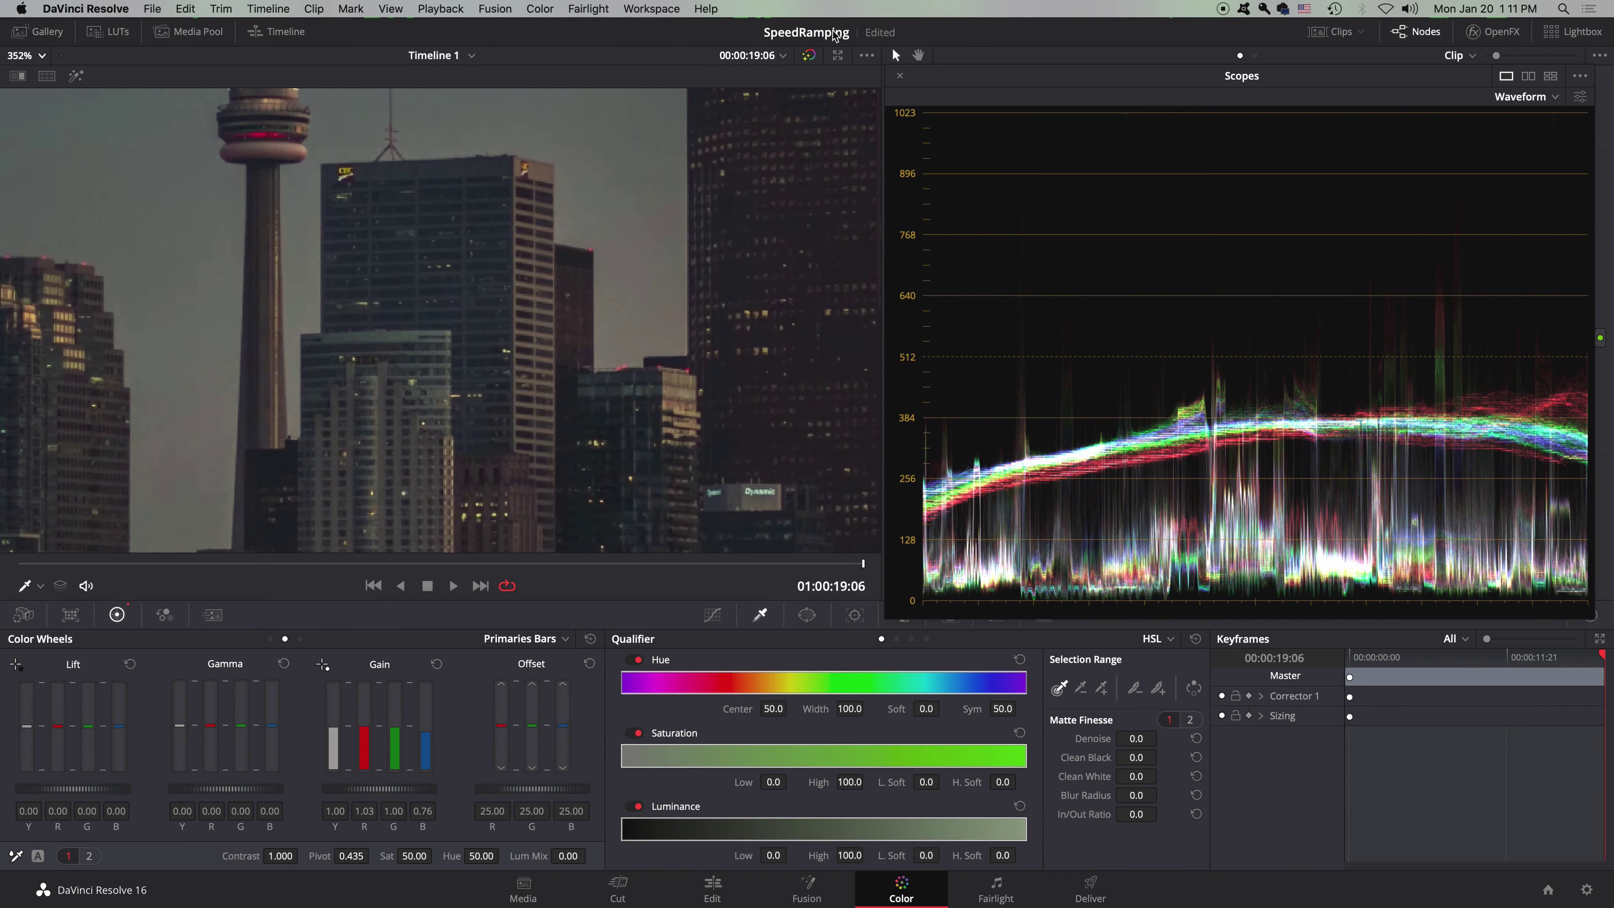
{"action": "left_click", "coordinate": [809, 56]}
{"action": "left_click", "coordinate": [810, 56]}
{"action": "scroll", "coordinate": [667, 190], "scroll_direction": "down", "scroll_amount": 9}
{"action": "left_click", "coordinate": [810, 56]}
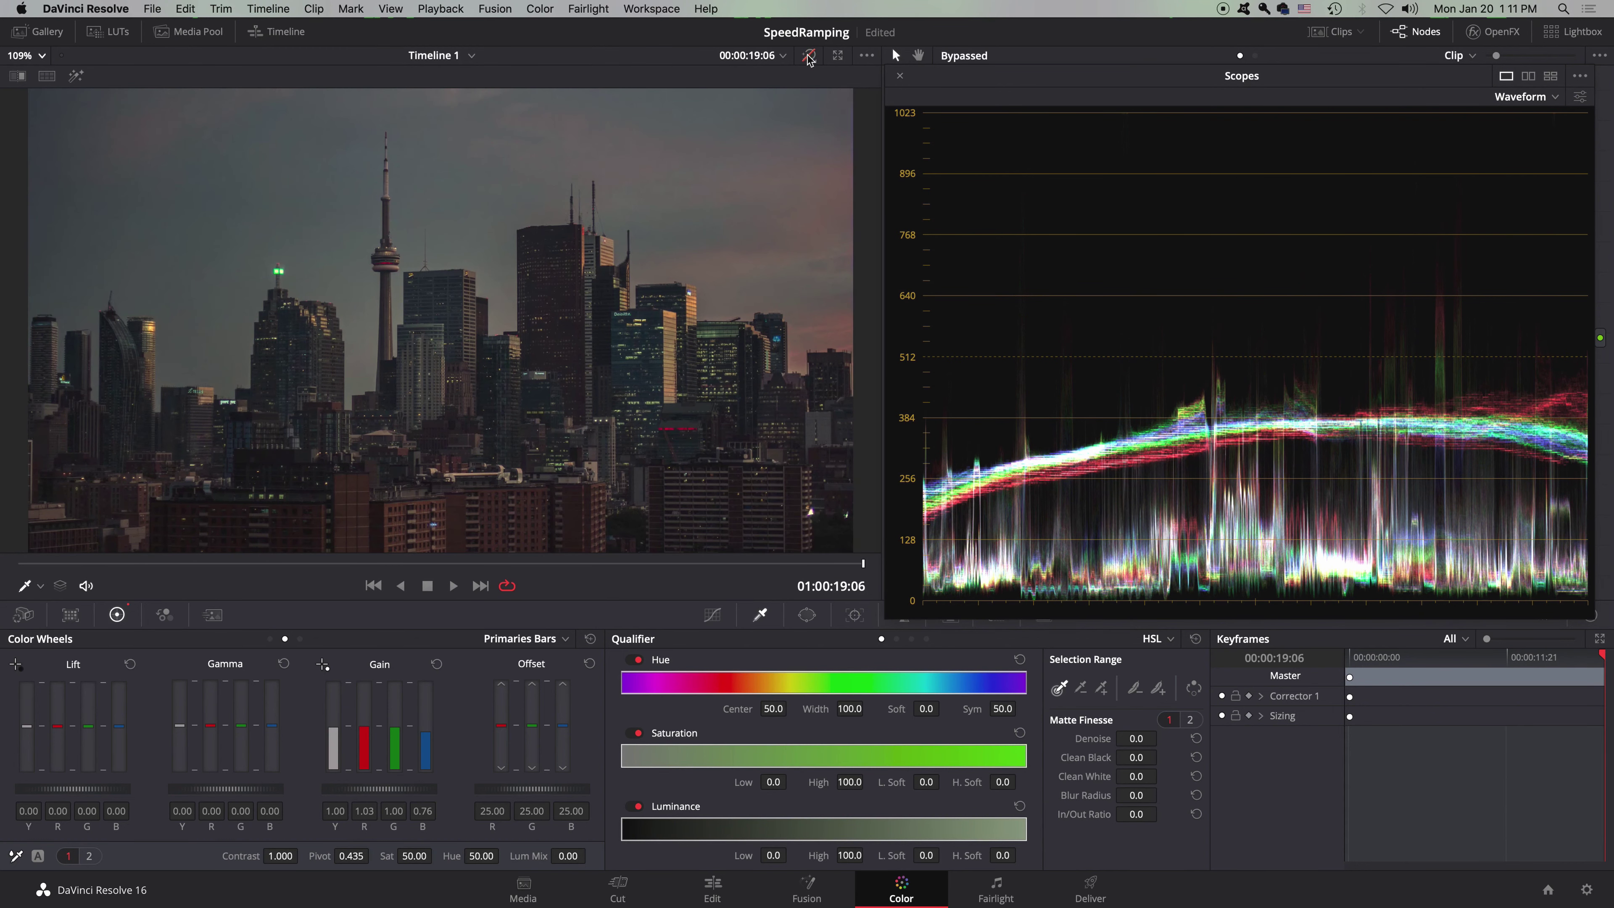
{"action": "left_click", "coordinate": [810, 56]}
{"action": "left_click", "coordinate": [809, 57]}
{"action": "left_click", "coordinate": [809, 57]}
Return to the clip's first frame and reset the grade on node 01, keeping the Scopes window beside the viewer.
{"action": "key", "text": "Home"}
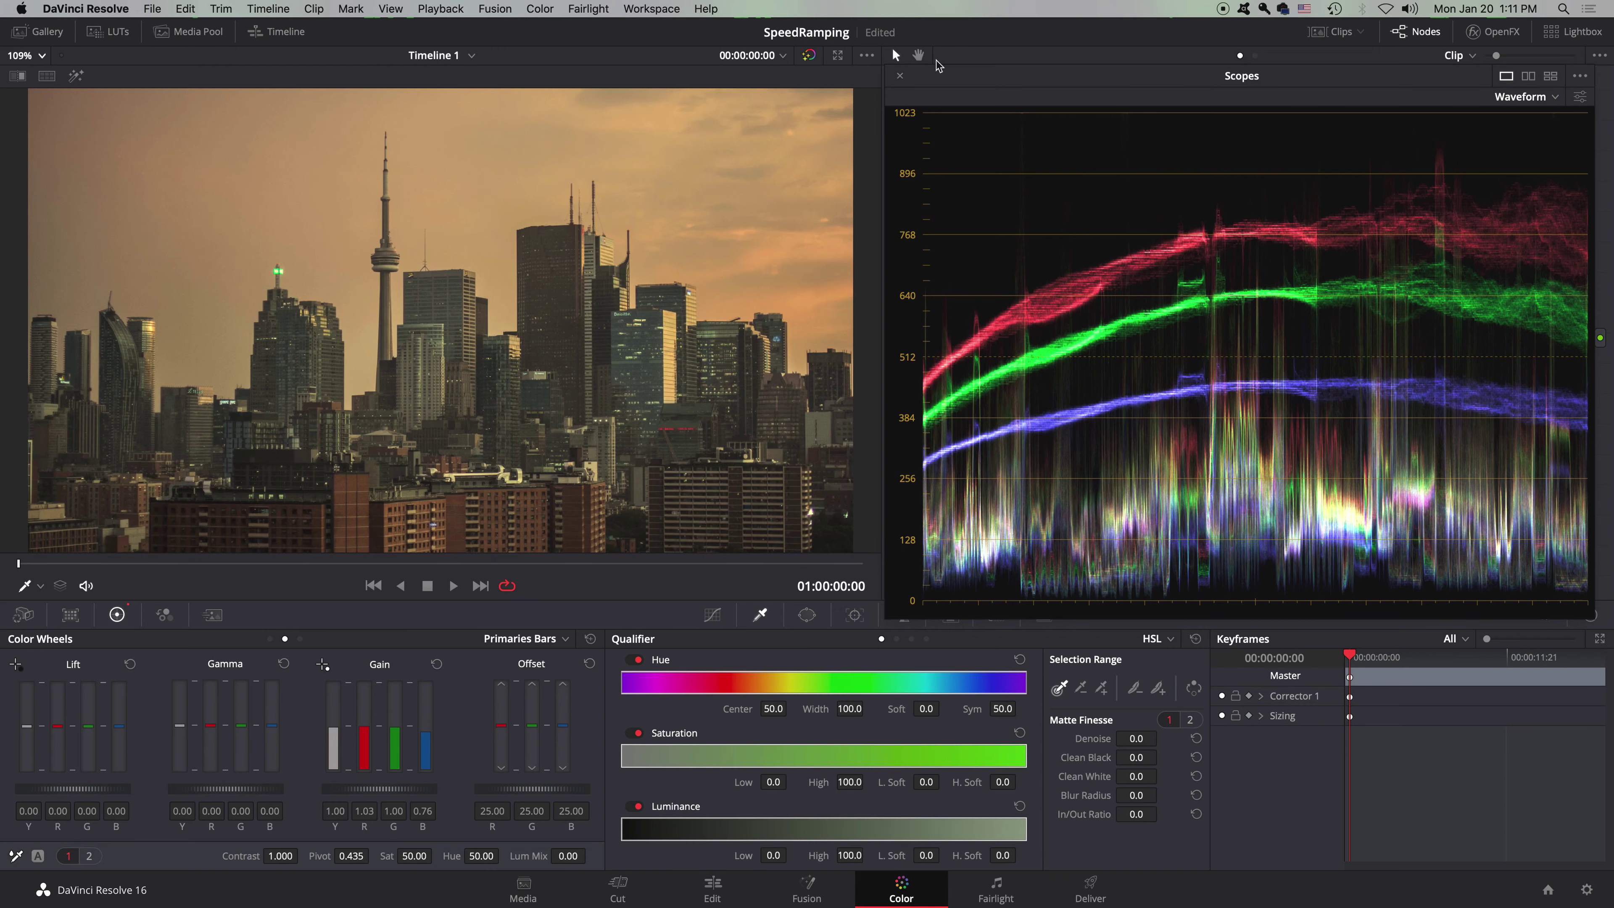
{"action": "left_click", "coordinate": [900, 77]}
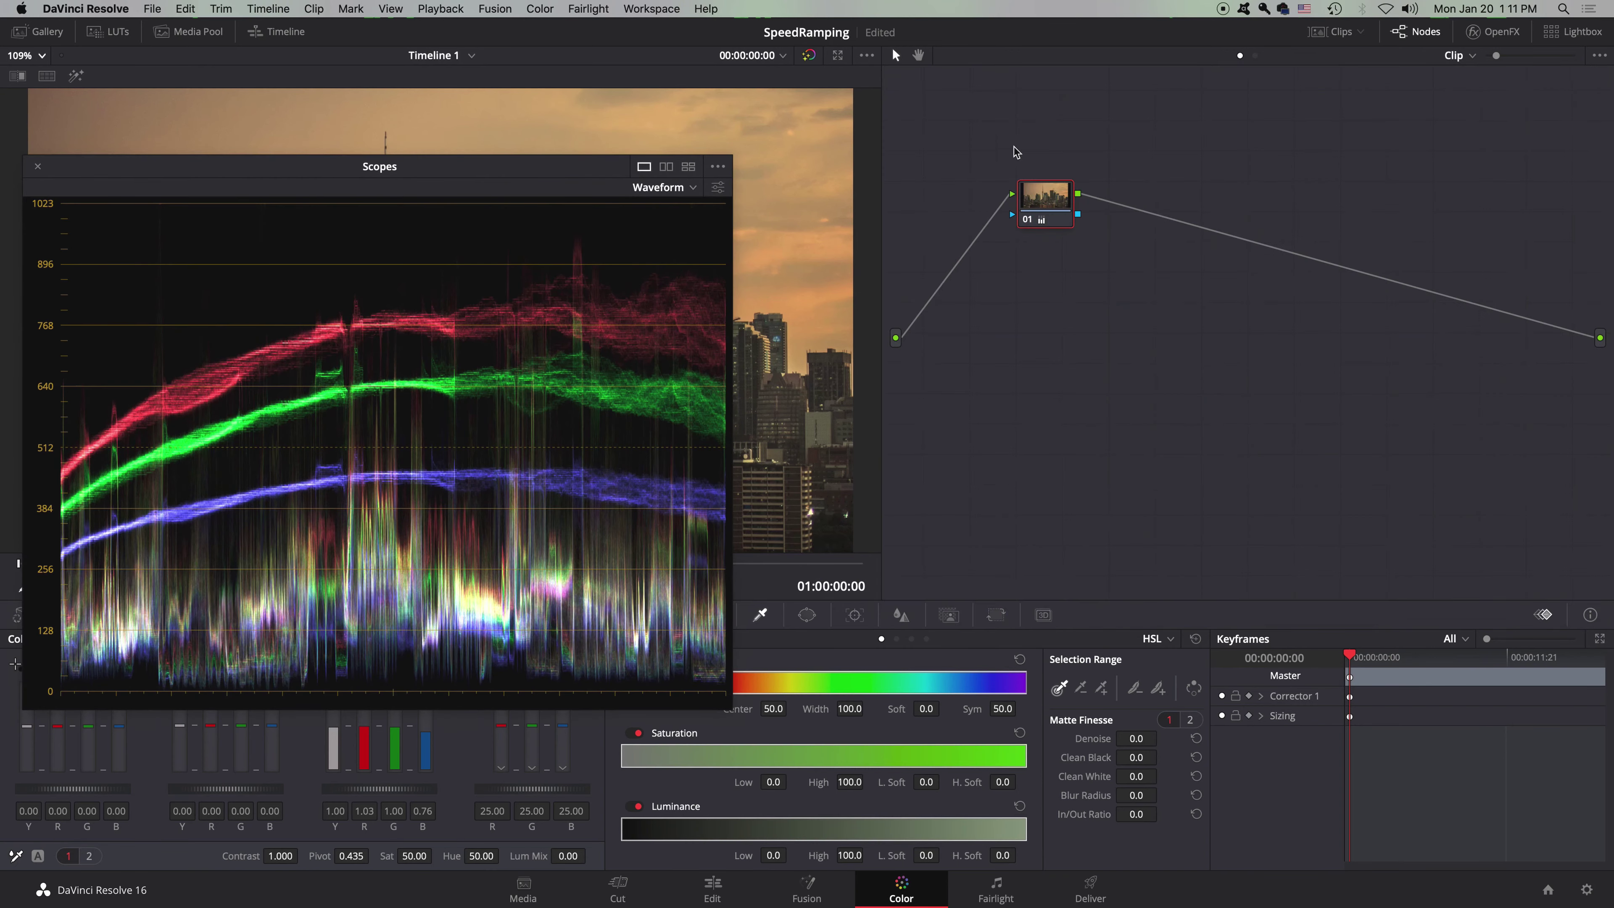
{"action": "right_click", "coordinate": [1052, 200]}
{"action": "left_click", "coordinate": [1112, 208]}
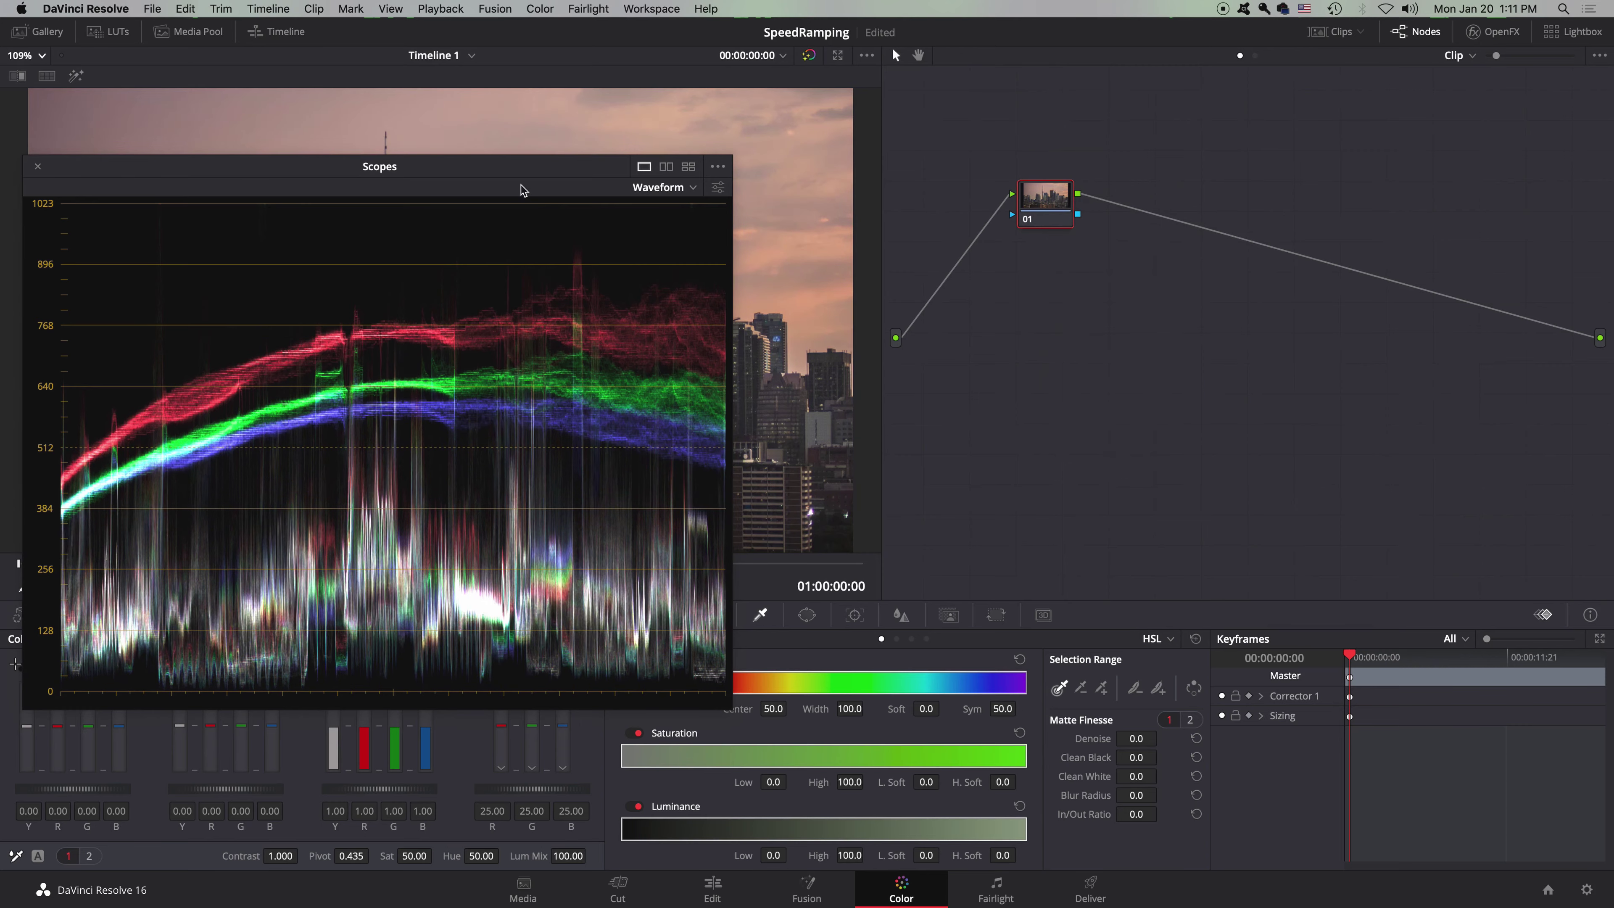
{"action": "left_click_drag", "start_coordinate": [445, 166], "coordinate": [777, 158]}
{"action": "left_click_drag", "start_coordinate": [1149, 144], "coordinate": [1303, 53]}
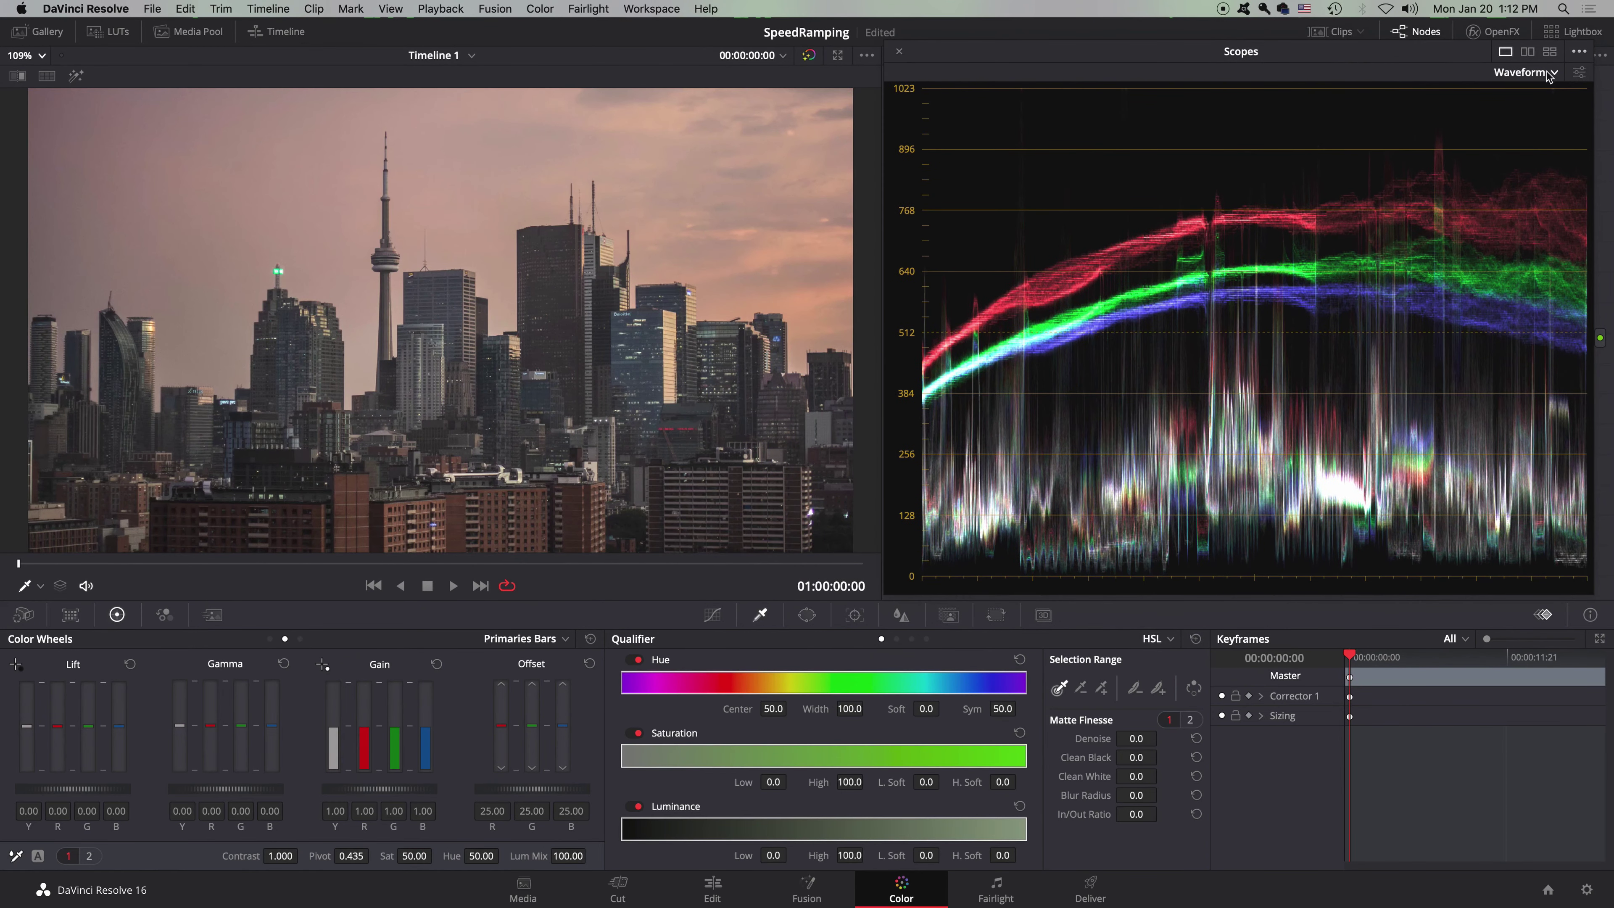
Display the Vectorscope in place of the Waveform, comparing the two scopes, and move the Scopes window slightly higher.
{"action": "left_click", "coordinate": [1525, 72]}
{"action": "left_click", "coordinate": [1540, 130]}
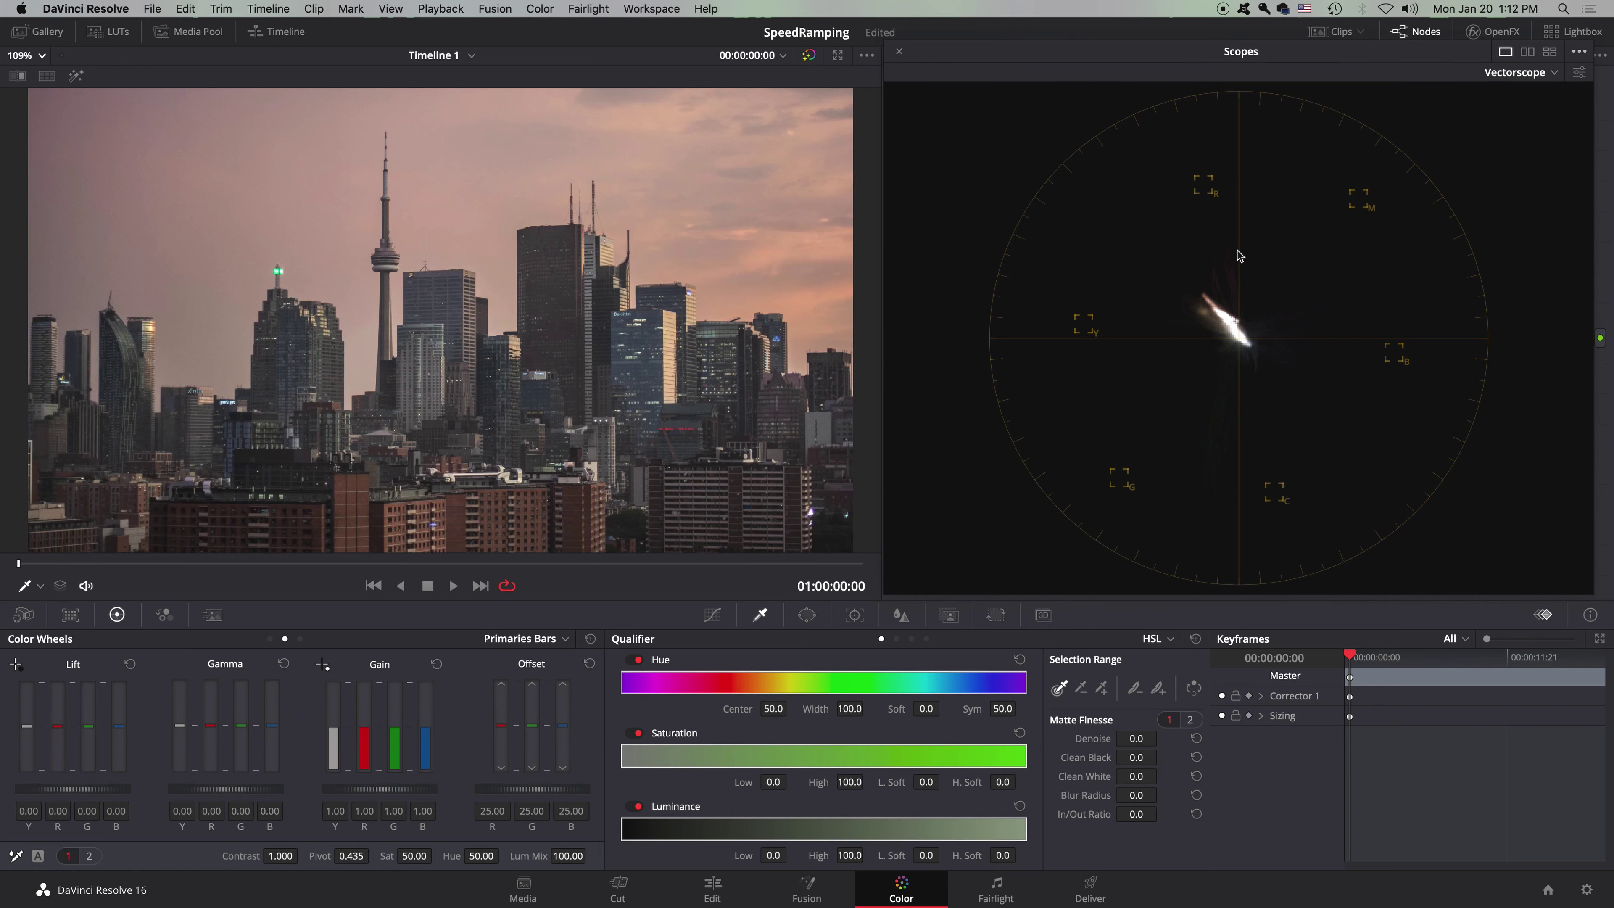
{"action": "left_click", "coordinate": [1552, 71]}
{"action": "left_click", "coordinate": [1527, 113]}
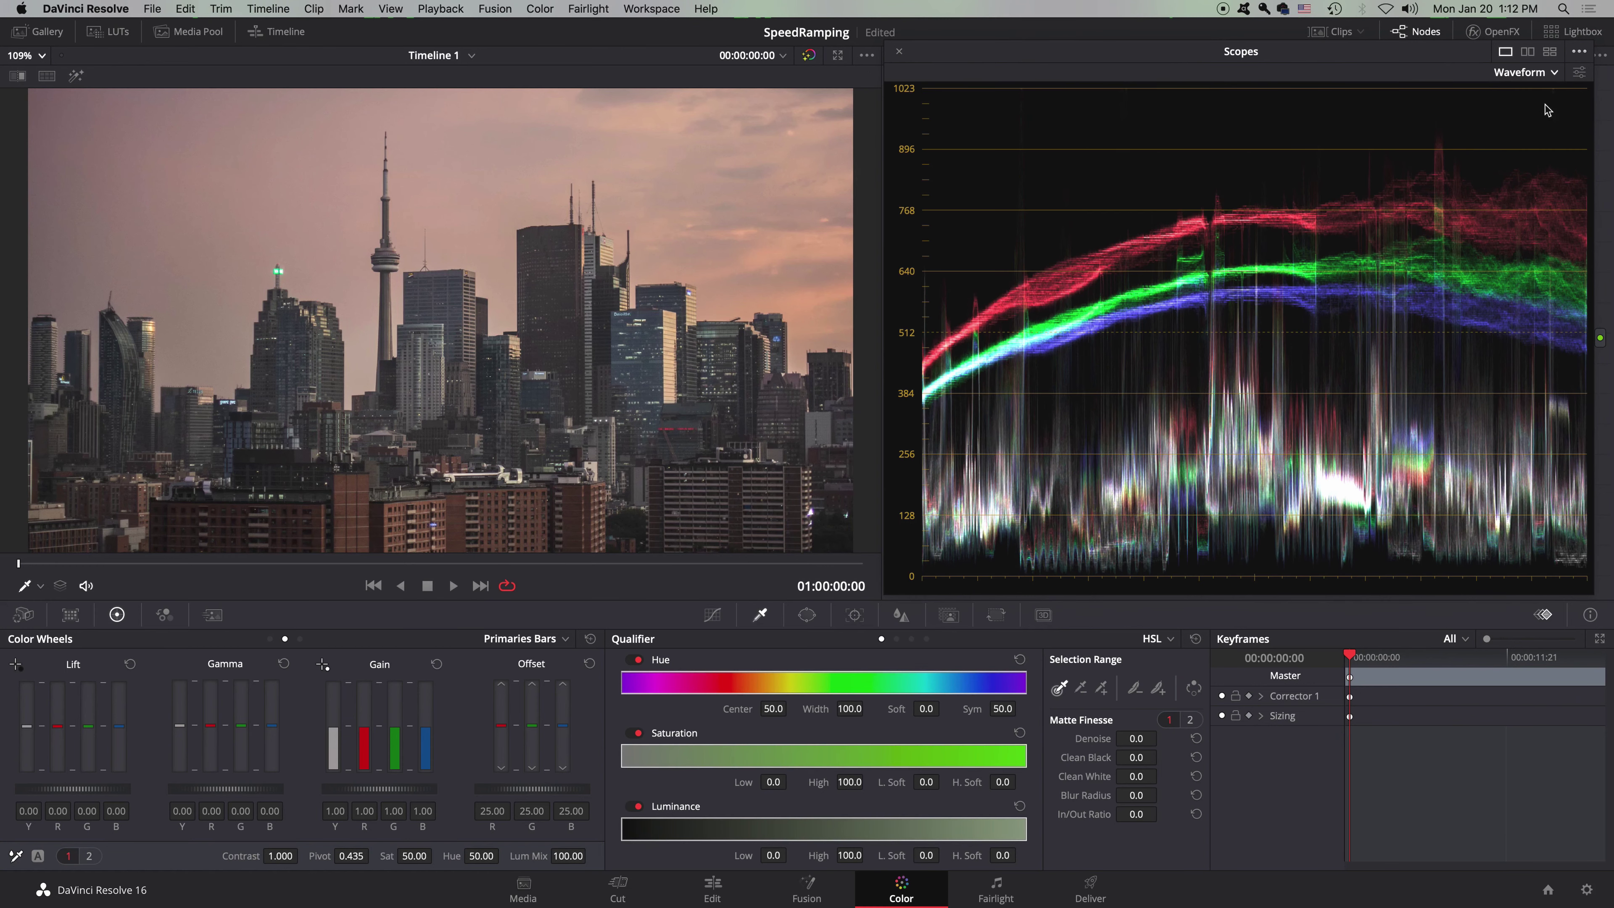
{"action": "left_click", "coordinate": [1552, 73]}
{"action": "left_click", "coordinate": [1540, 130]}
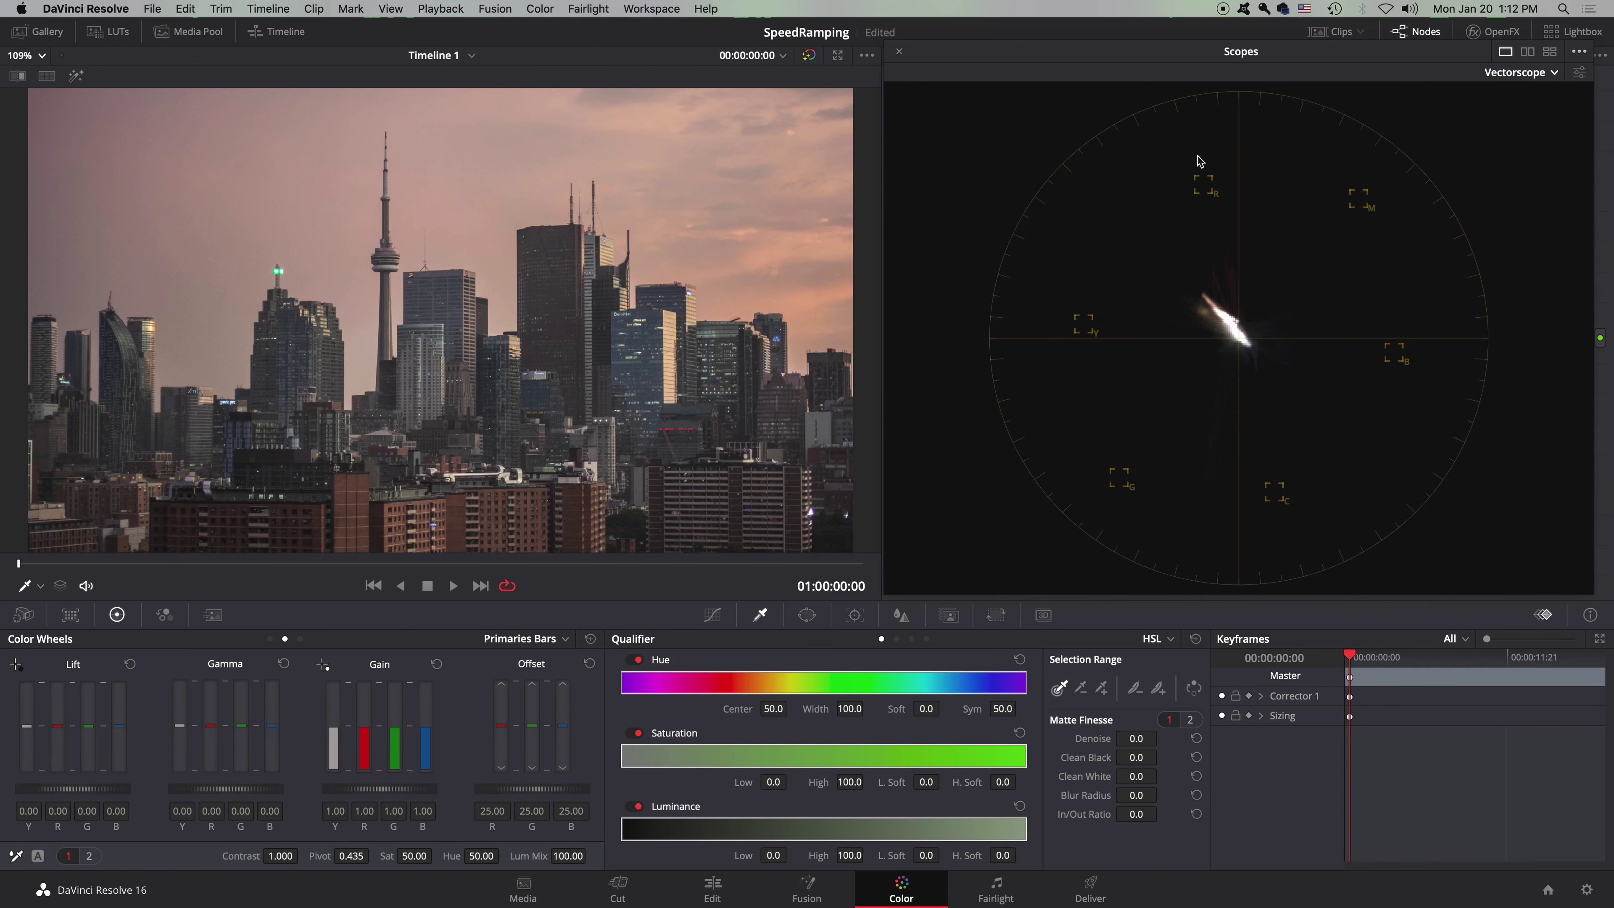
{"action": "mouse_move", "coordinate": [1142, 56]}
{"action": "left_mouse_down"}
{"action": "mouse_move", "coordinate": [1177, 43]}
{"action": "mouse_move", "coordinate": [1154, 37]}
{"action": "left_mouse_up"}
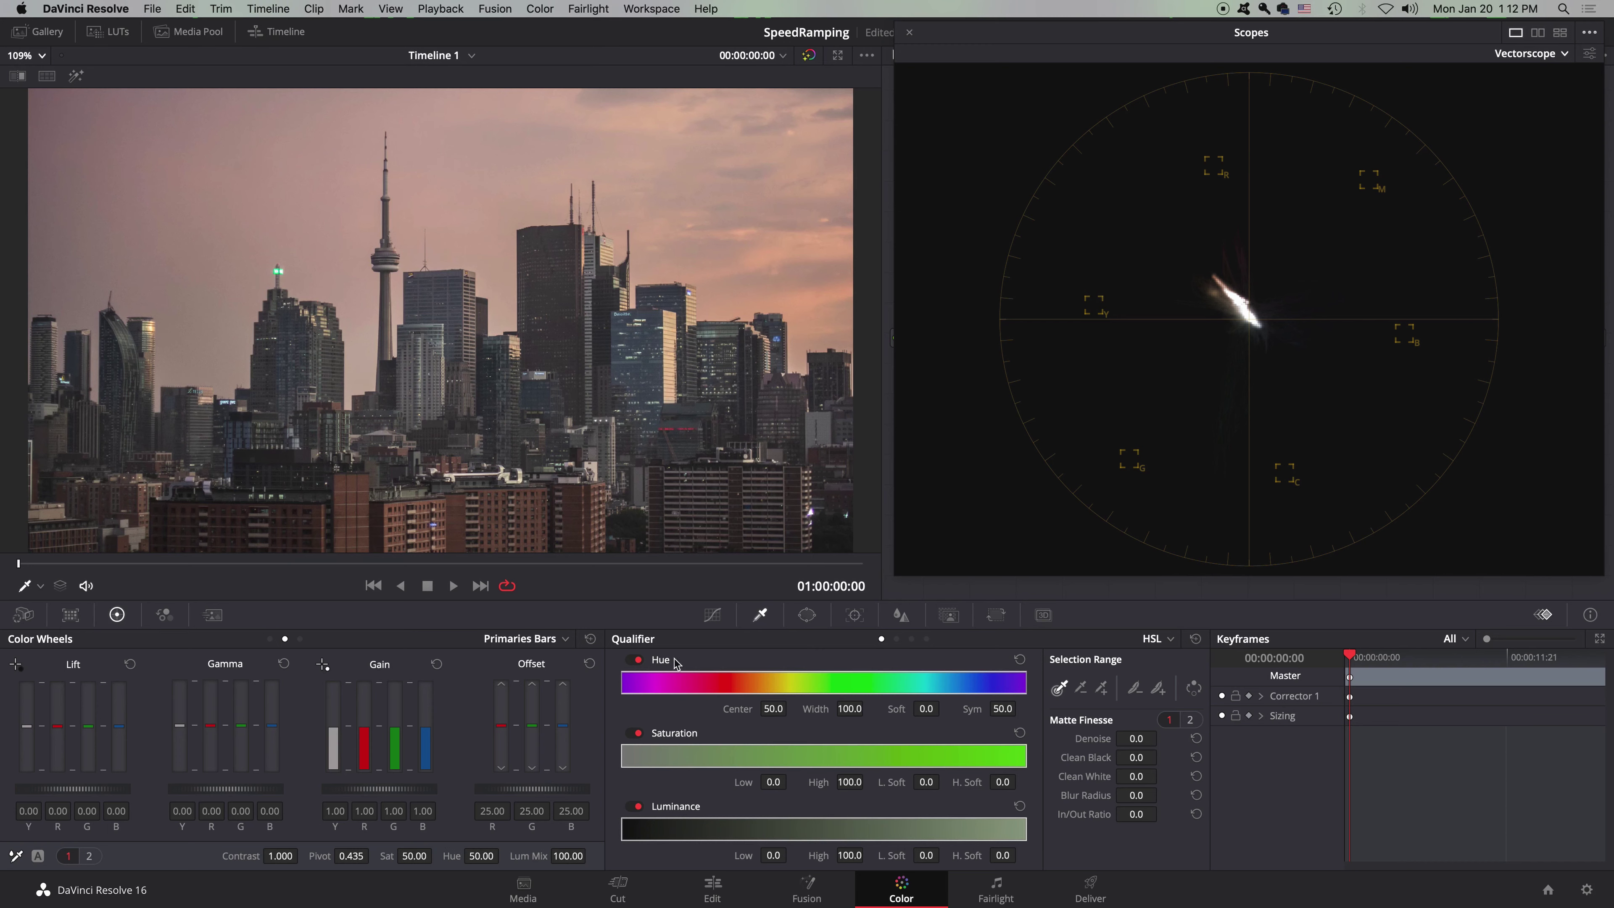
Set Lum Mix to 0.00 for the primary bars while keeping the Vectorscope displayed.
{"action": "left_click_drag", "start_coordinate": [559, 851], "coordinate": [502, 825]}
{"action": "left_click", "coordinate": [1567, 56]}
{"action": "left_click", "coordinate": [1567, 62]}
{"action": "left_click_drag", "start_coordinate": [565, 856], "coordinate": [567, 855]}
Push the trace toward the red and blue targets with red gain 3.21 and blue gain 4.53, resetting Gain after each.
{"action": "left_click_drag", "start_coordinate": [365, 733], "coordinate": [387, 477]}
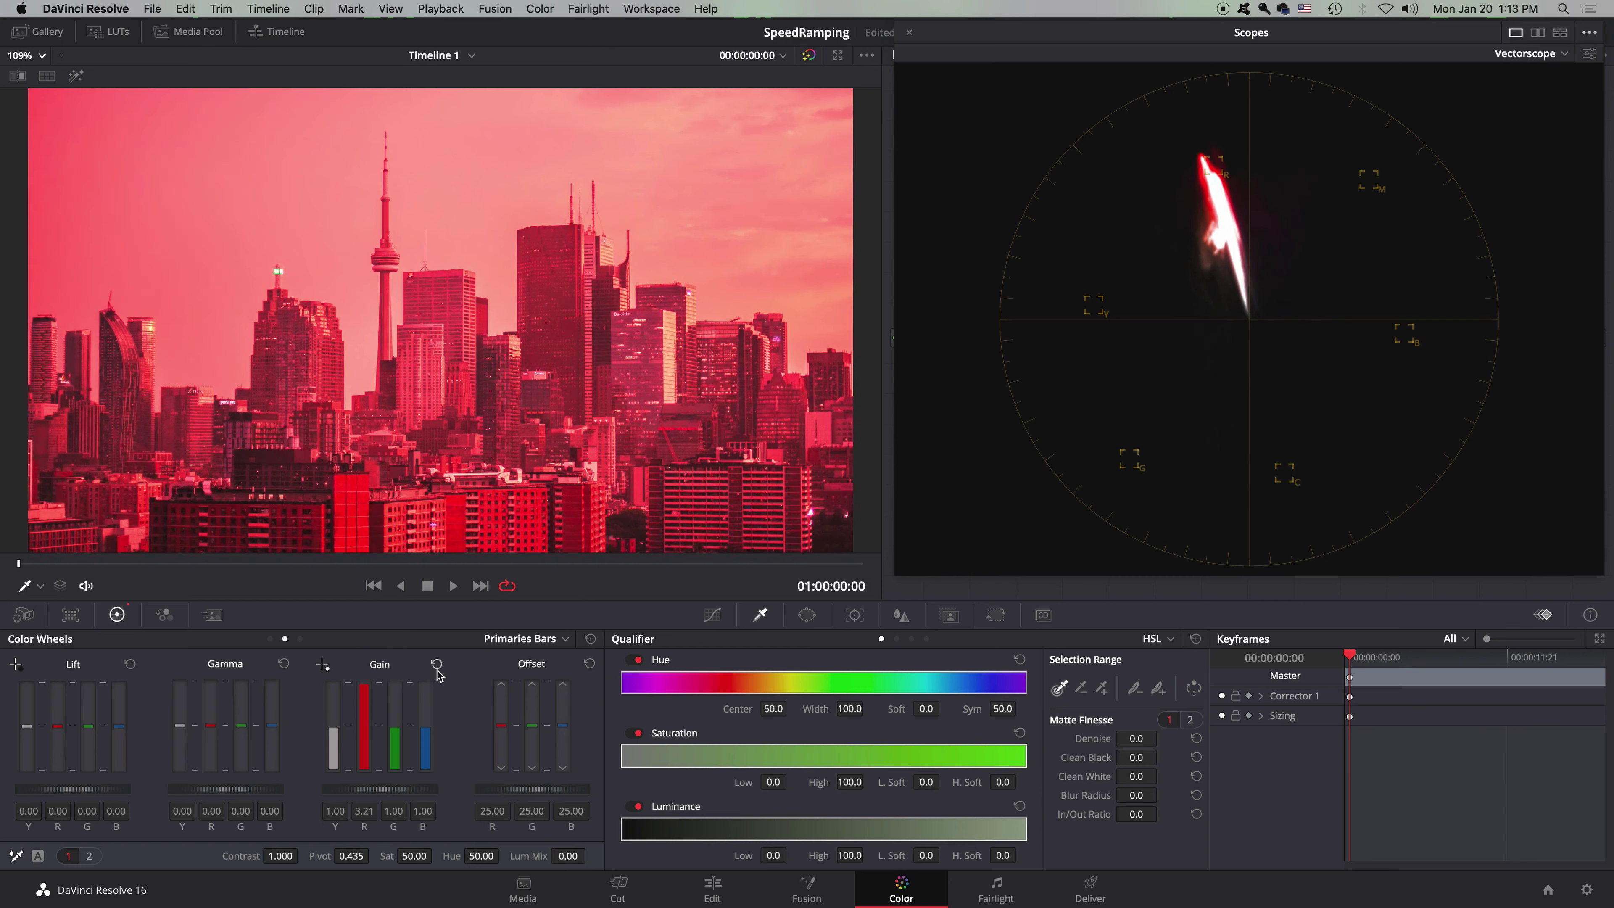
{"action": "left_click", "coordinate": [437, 665]}
{"action": "mouse_move", "coordinate": [426, 737]}
{"action": "left_mouse_down"}
{"action": "mouse_move", "coordinate": [413, 727]}
{"action": "mouse_move", "coordinate": [432, 663]}
{"action": "mouse_move", "coordinate": [427, 516]}
{"action": "mouse_move", "coordinate": [415, 513]}
{"action": "mouse_move", "coordinate": [453, 323]}
{"action": "left_mouse_up"}
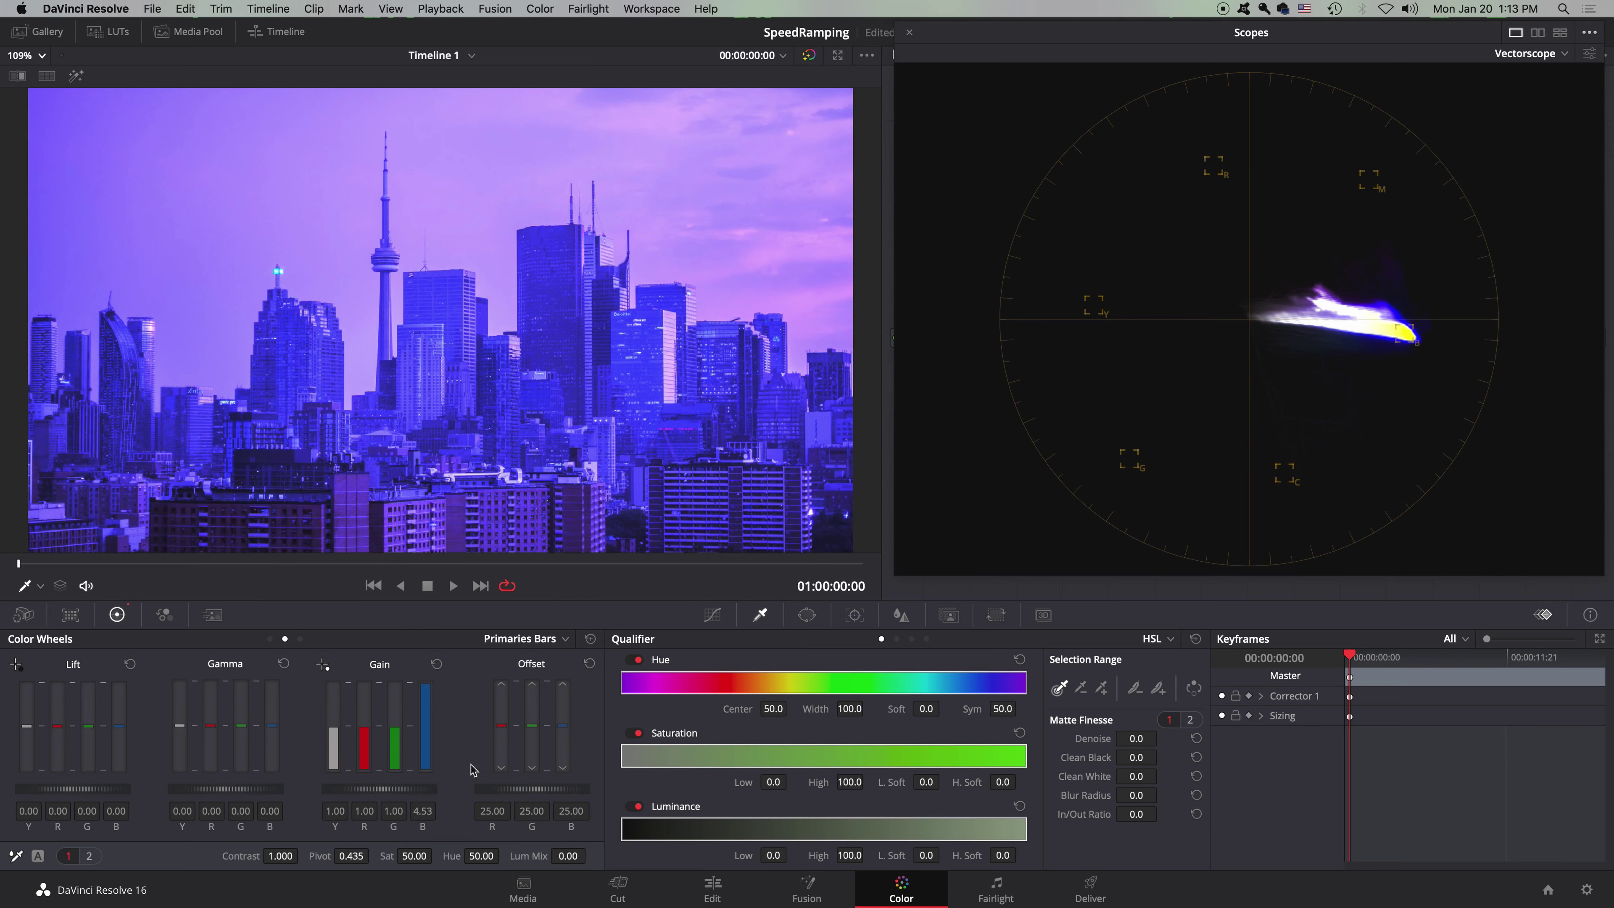
{"action": "left_click", "coordinate": [436, 663]}
Push the trace toward the yellow target with green gain 2.02 and red gain 1.85, and reset Gain.
{"action": "left_click_drag", "start_coordinate": [400, 730], "coordinate": [474, 548]}
{"action": "left_click_drag", "start_coordinate": [364, 741], "coordinate": [346, 631]}
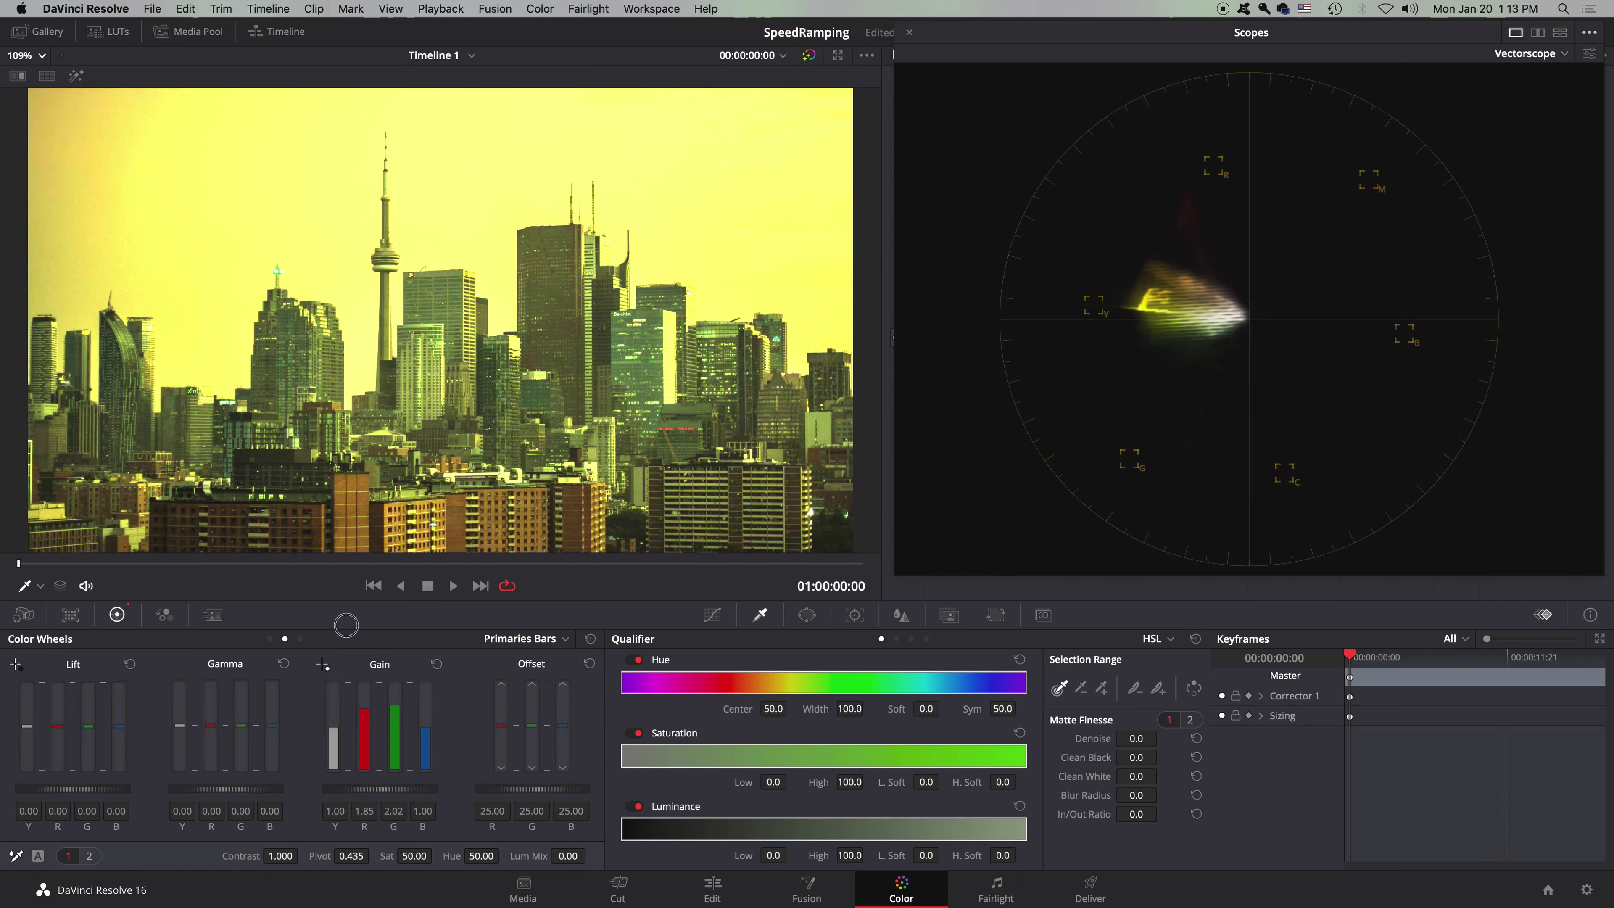
{"action": "left_click", "coordinate": [437, 663]}
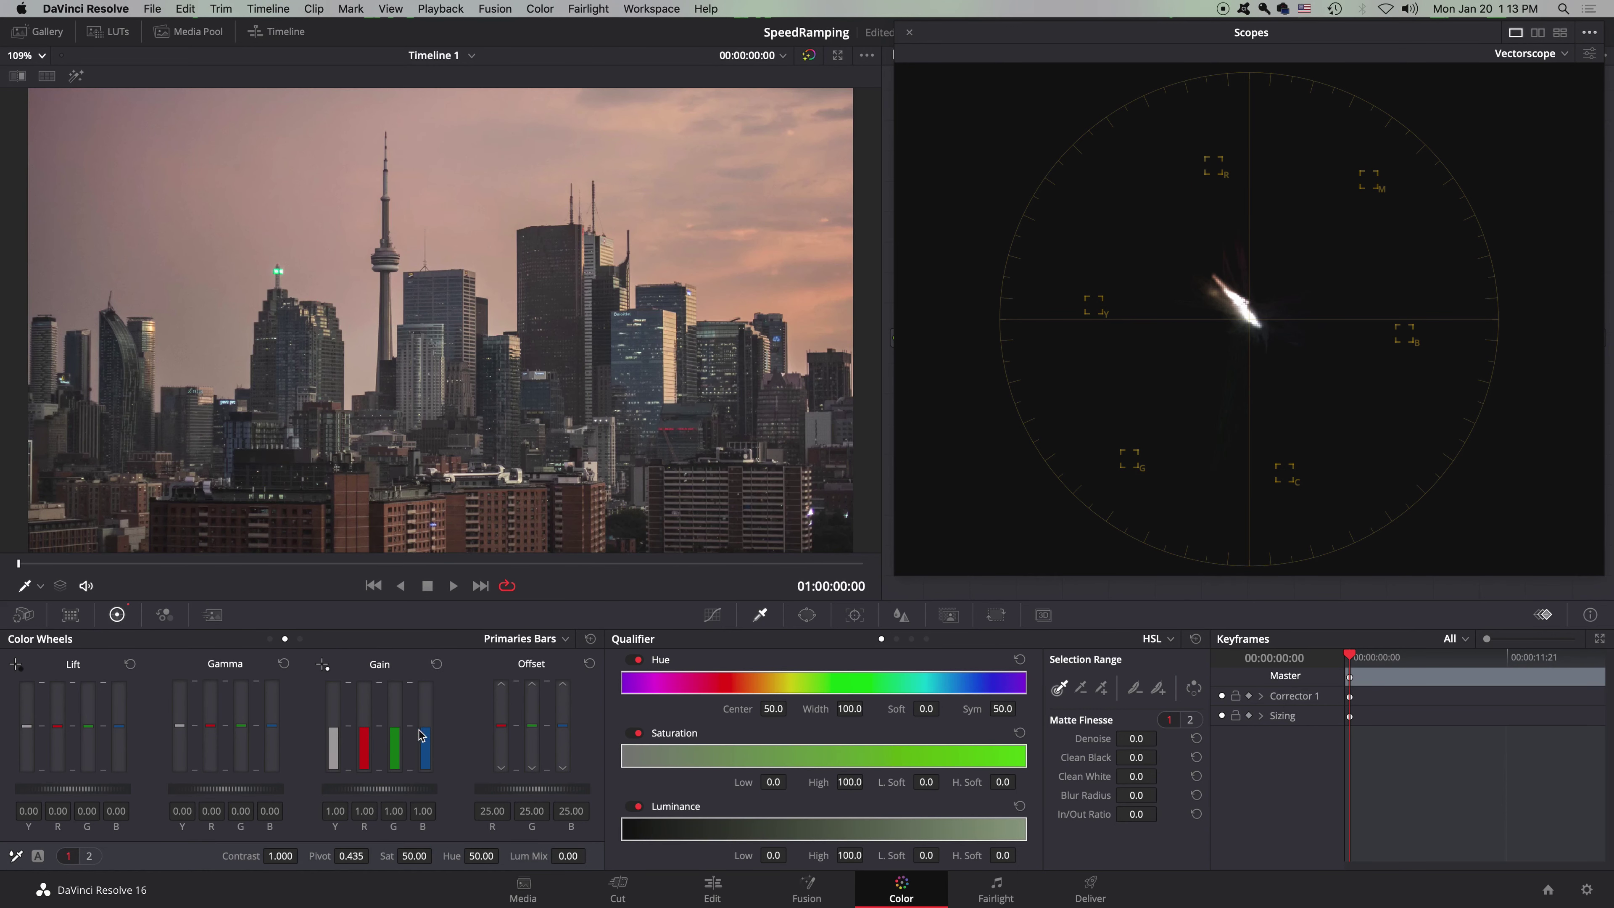
Push the trace toward the cyan target with blue gain and green gain both at 2.33, and reset Gain.
{"action": "left_click_drag", "start_coordinate": [419, 734], "coordinate": [432, 577]}
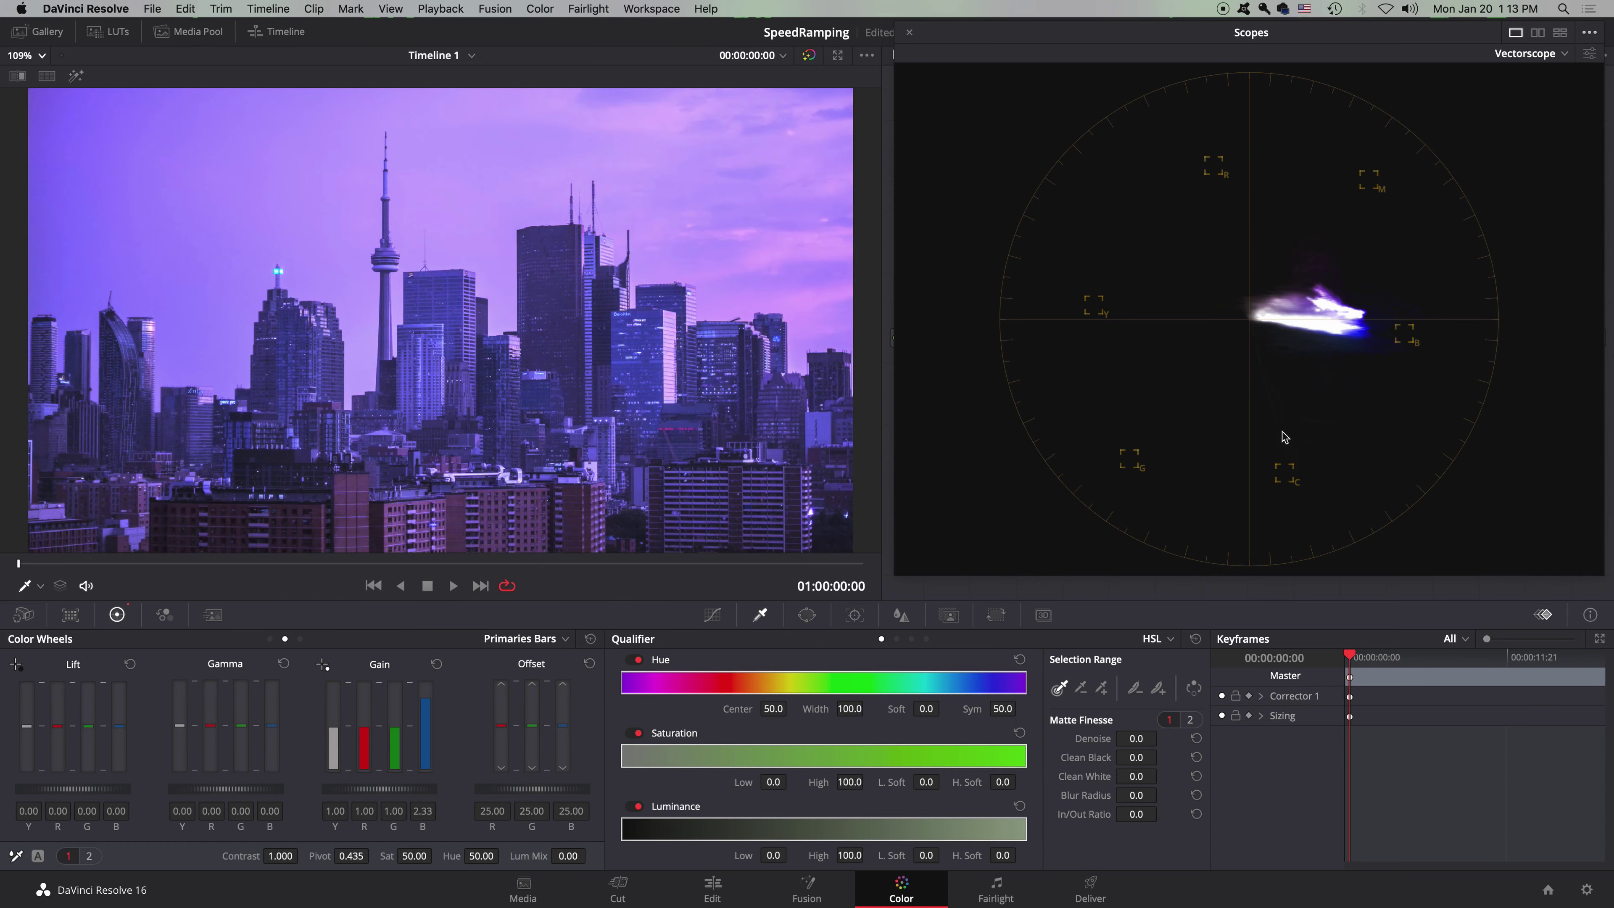
{"action": "left_click_drag", "start_coordinate": [400, 729], "coordinate": [415, 573]}
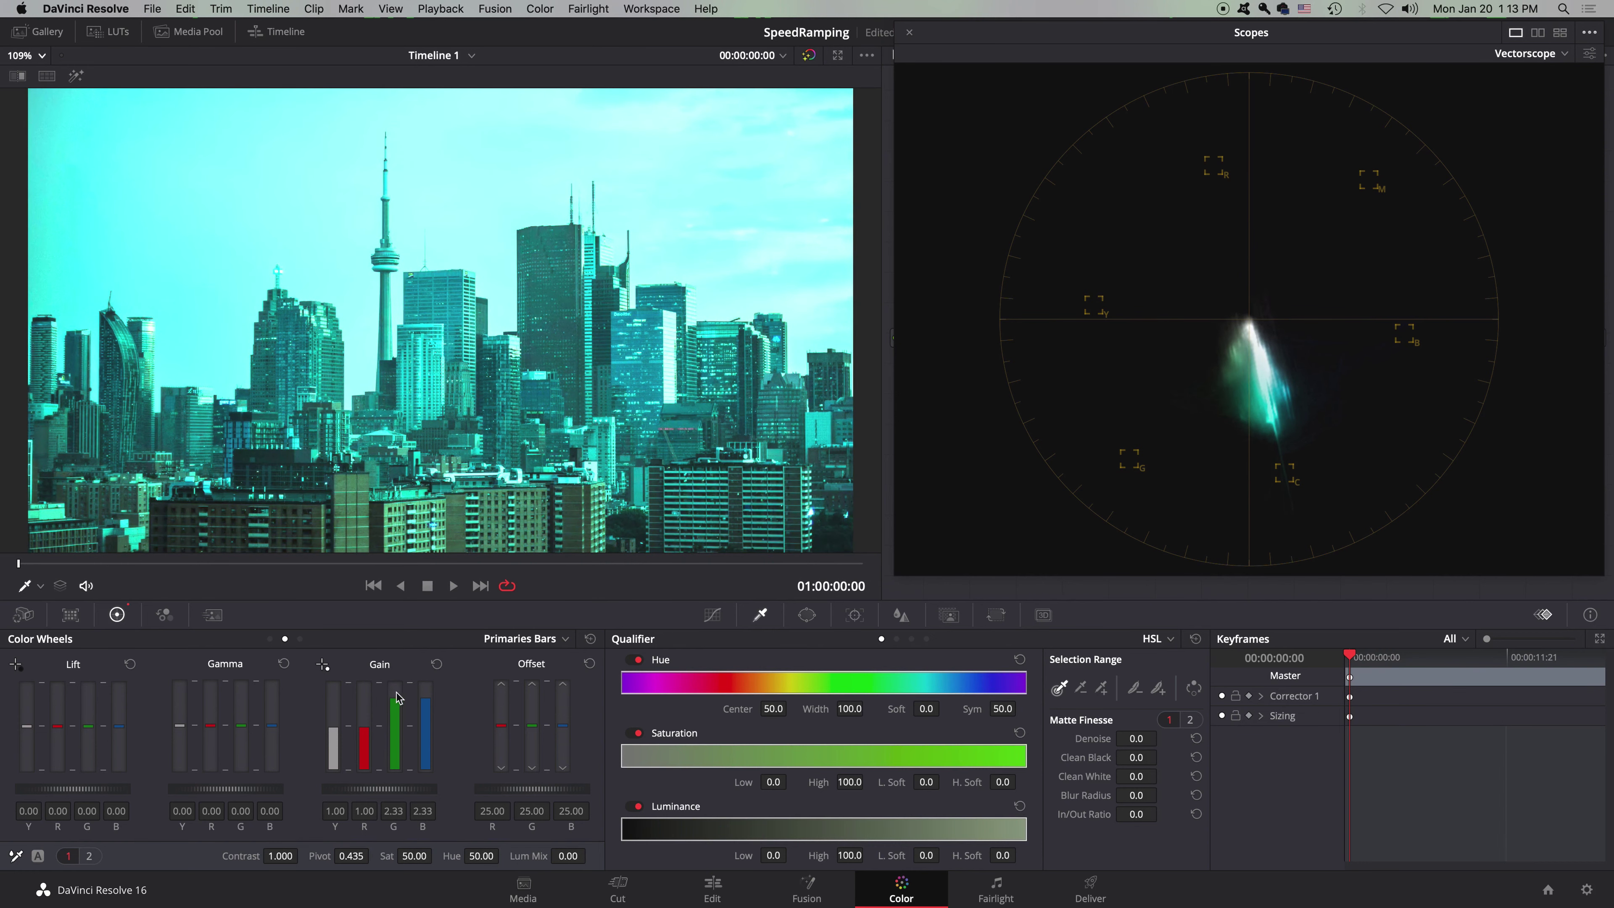
{"action": "left_click", "coordinate": [437, 664]}
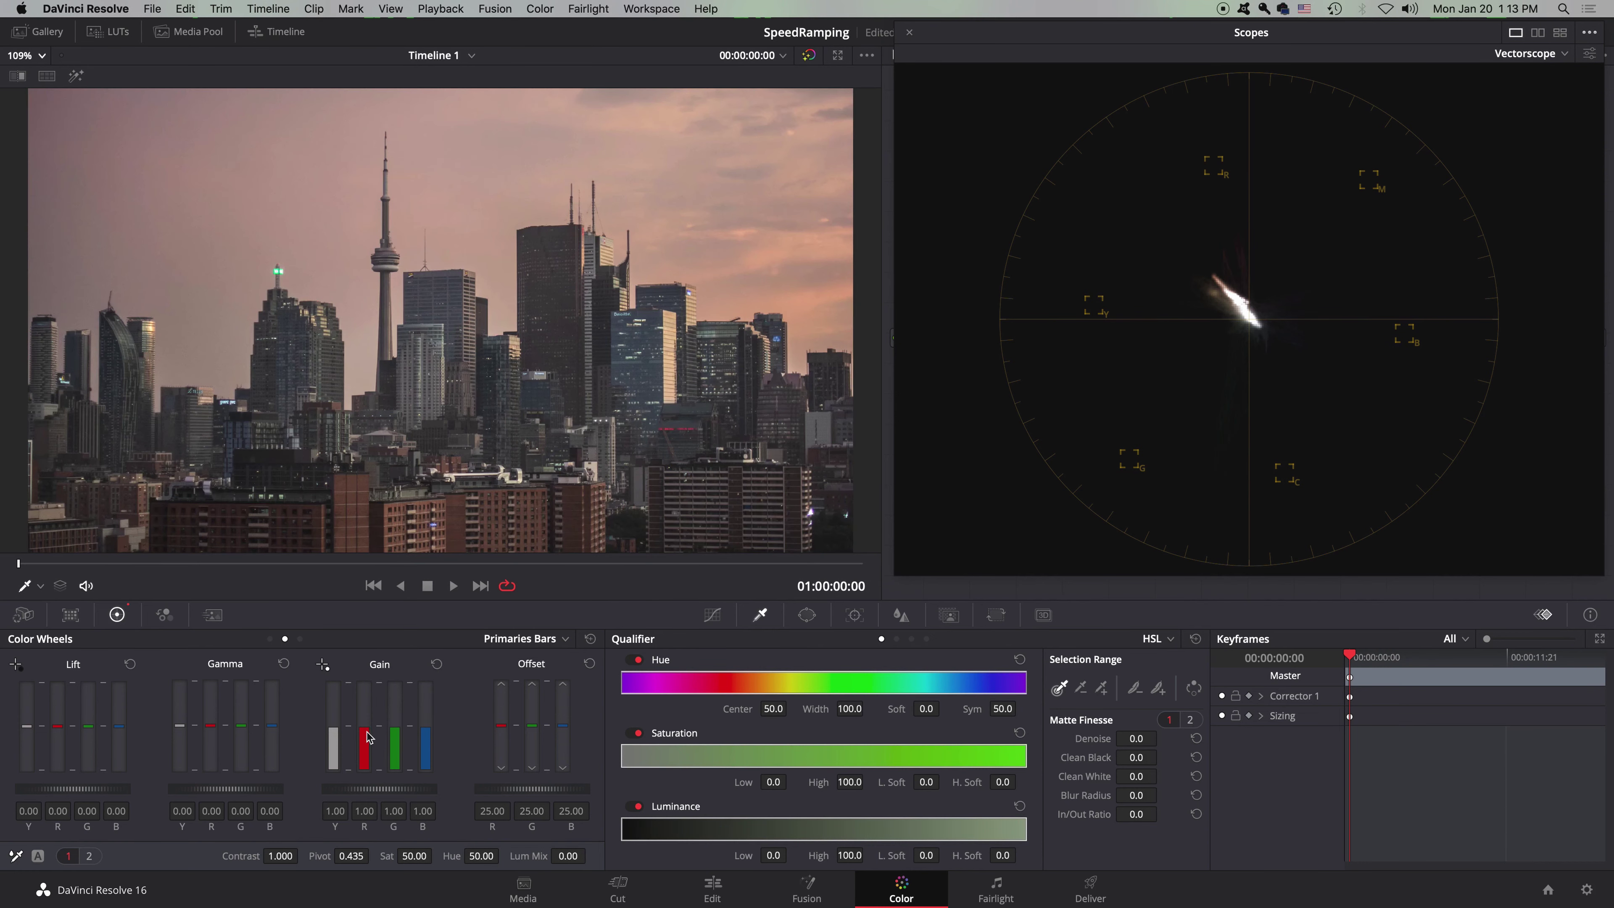
Push the trace toward the magenta target with red gain 2.09 and blue gain 2.87, and reset Gain.
{"action": "left_click_drag", "start_coordinate": [365, 733], "coordinate": [368, 597]}
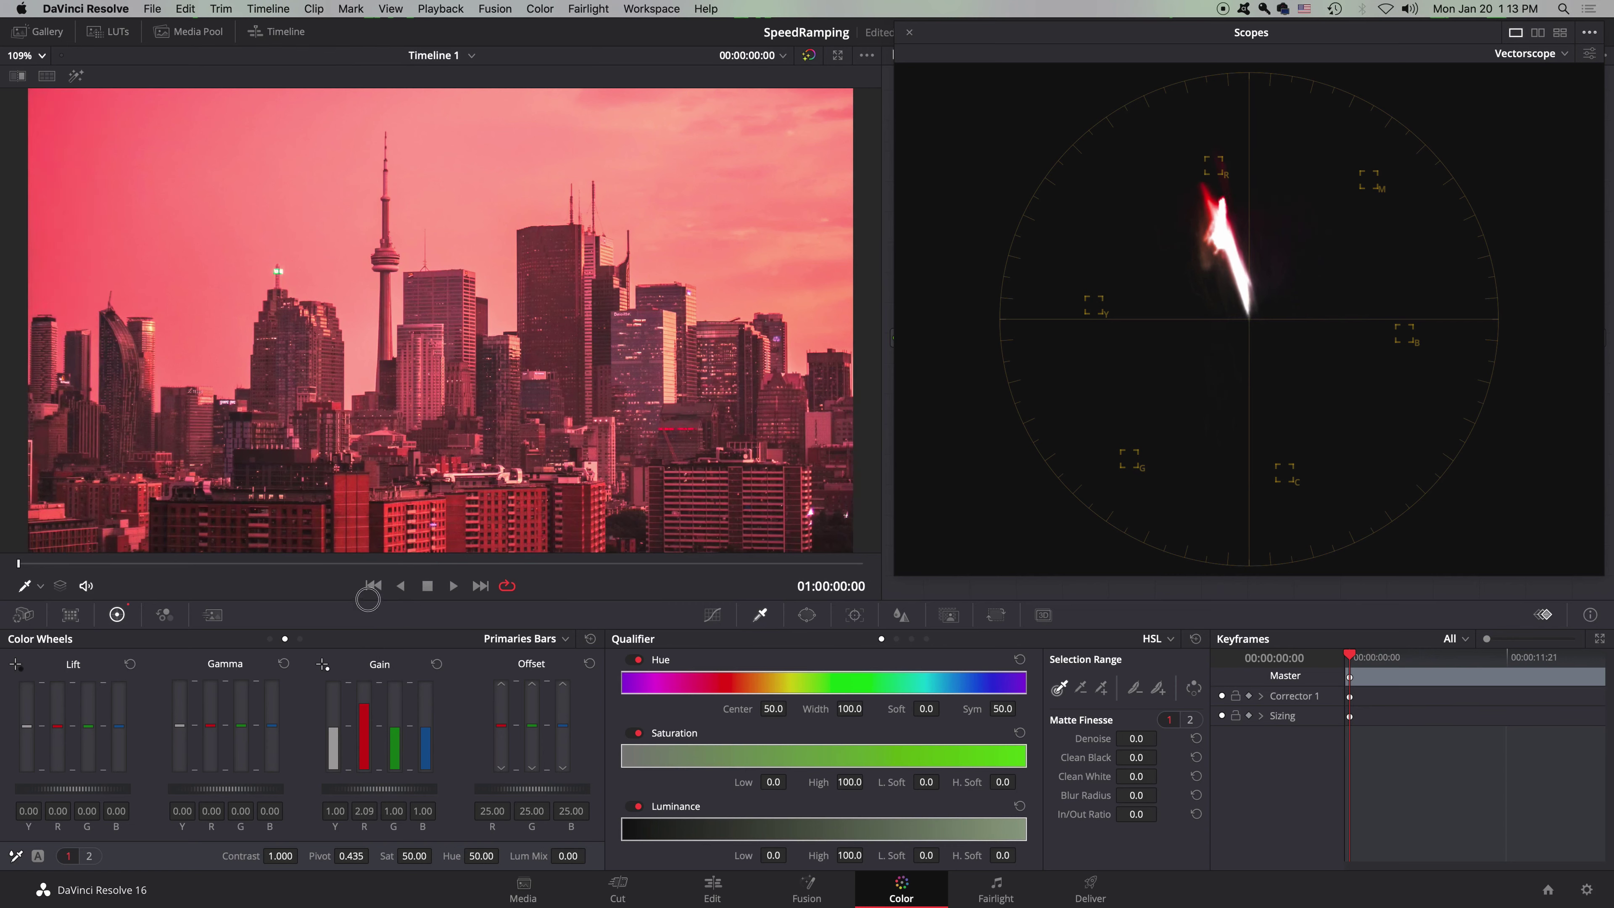
{"action": "left_click_drag", "start_coordinate": [429, 736], "coordinate": [417, 524]}
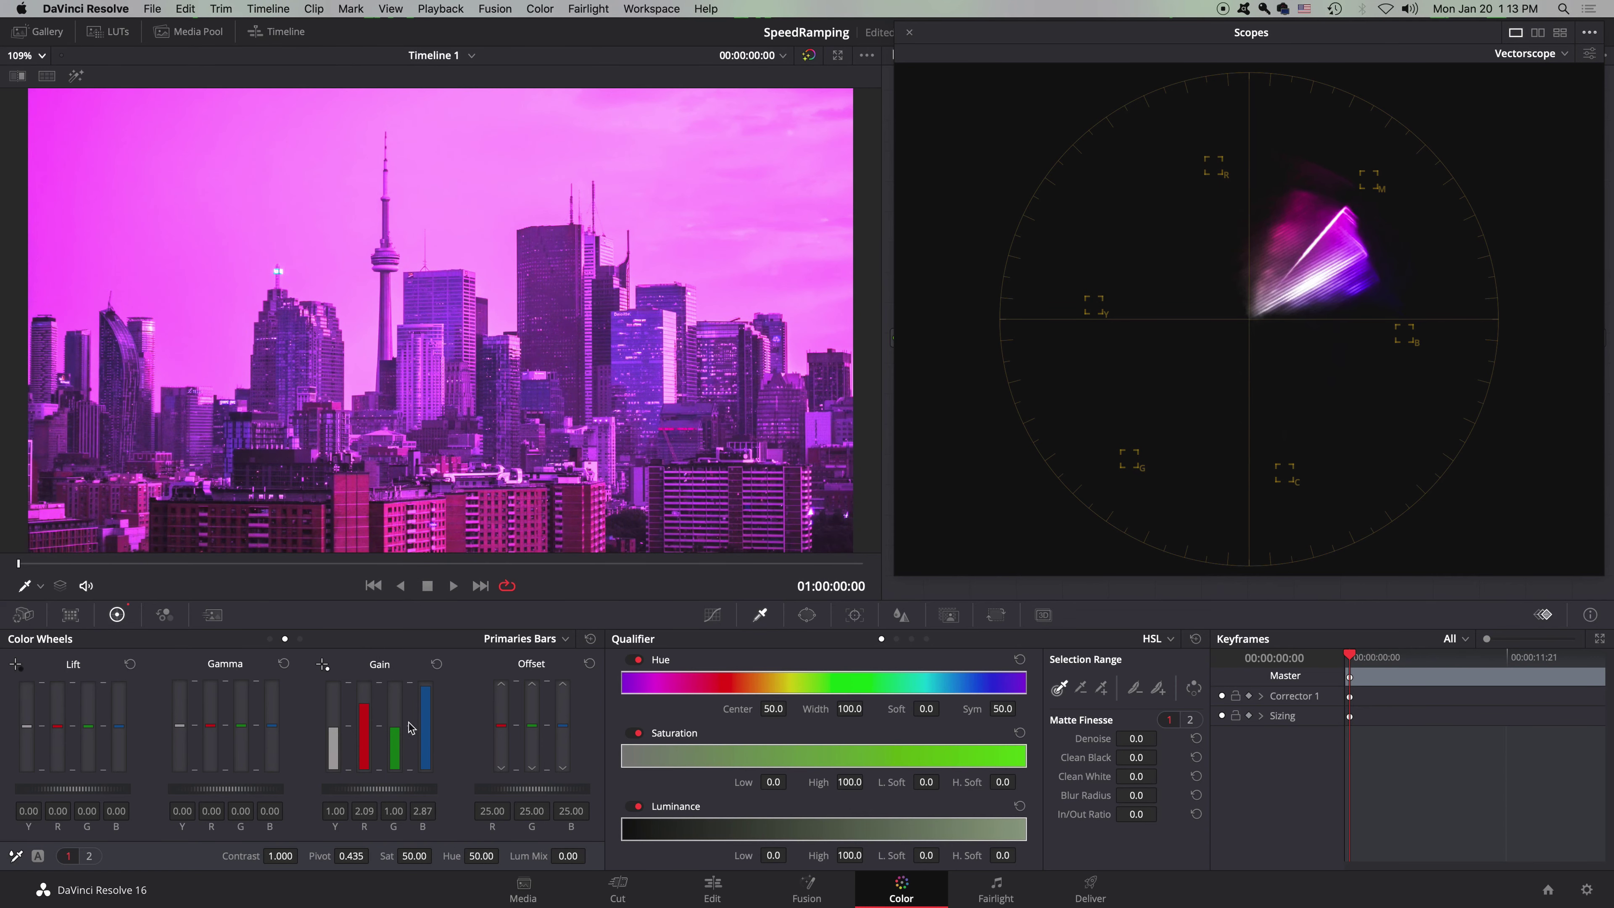
{"action": "left_click", "coordinate": [437, 664]}
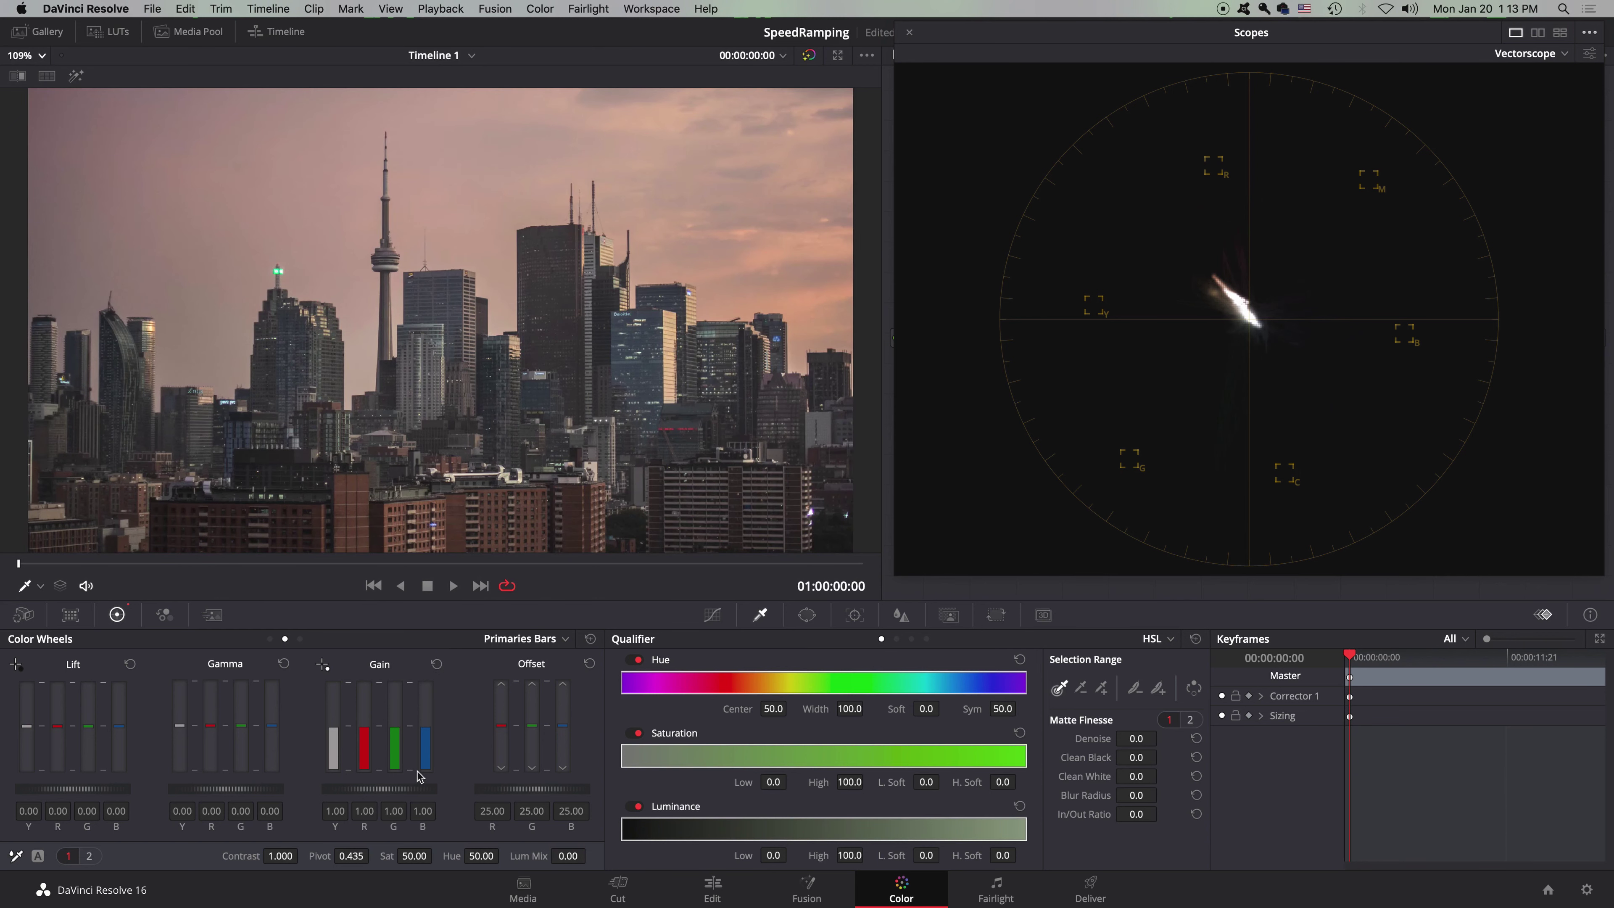
Neutralize the skyline's color cast with red gain 0.78, green gain 0.91 and blue gain 1.01, and compare it with the grade bypassed.
{"action": "left_click_drag", "start_coordinate": [367, 734], "coordinate": [363, 731]}
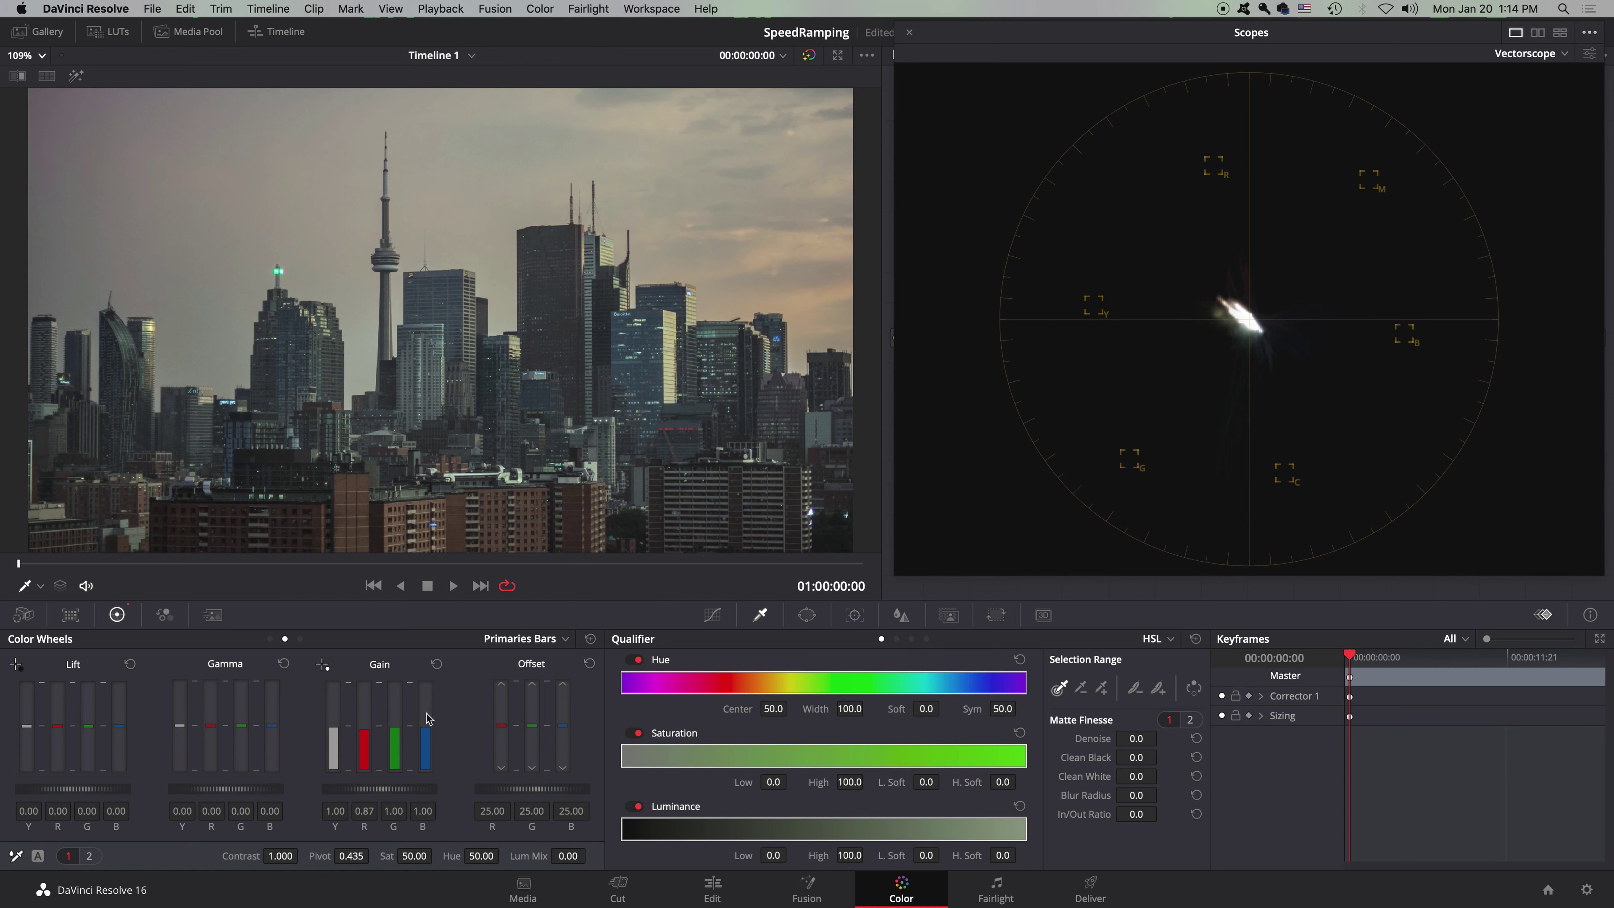
{"action": "mouse_move", "coordinate": [393, 725]}
{"action": "left_mouse_down"}
{"action": "mouse_move", "coordinate": [425, 725]}
{"action": "mouse_move", "coordinate": [425, 710]}
{"action": "mouse_move", "coordinate": [425, 729]}
{"action": "mouse_move", "coordinate": [364, 744]}
{"action": "mouse_move", "coordinate": [392, 730]}
{"action": "left_mouse_up"}
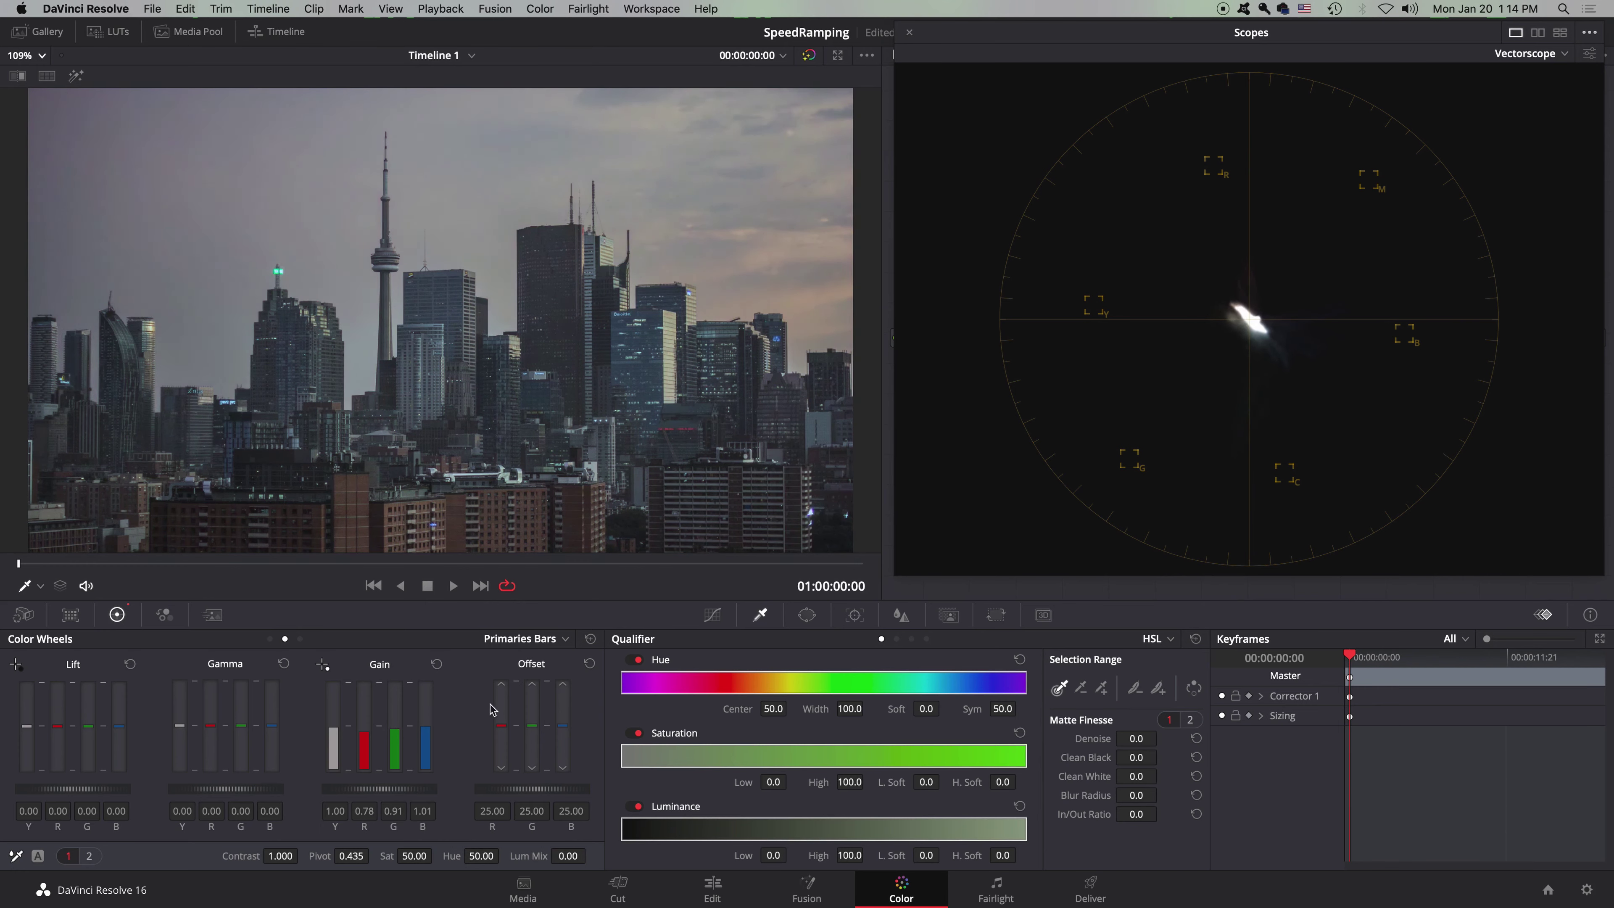
{"action": "left_click", "coordinate": [808, 55]}
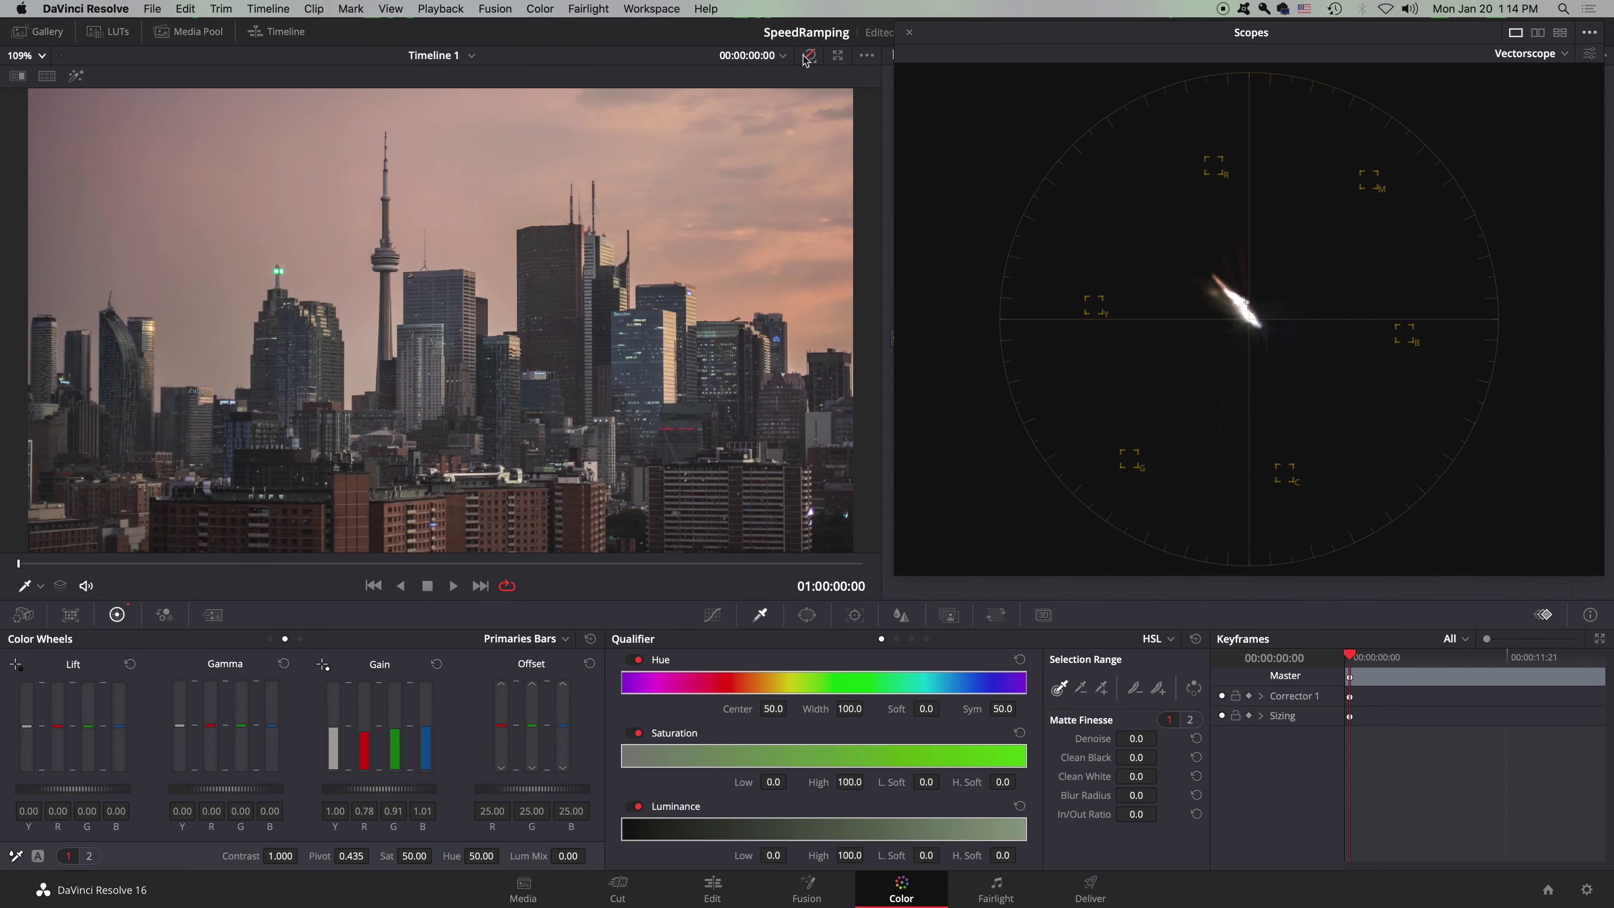
{"action": "left_click", "coordinate": [808, 54]}
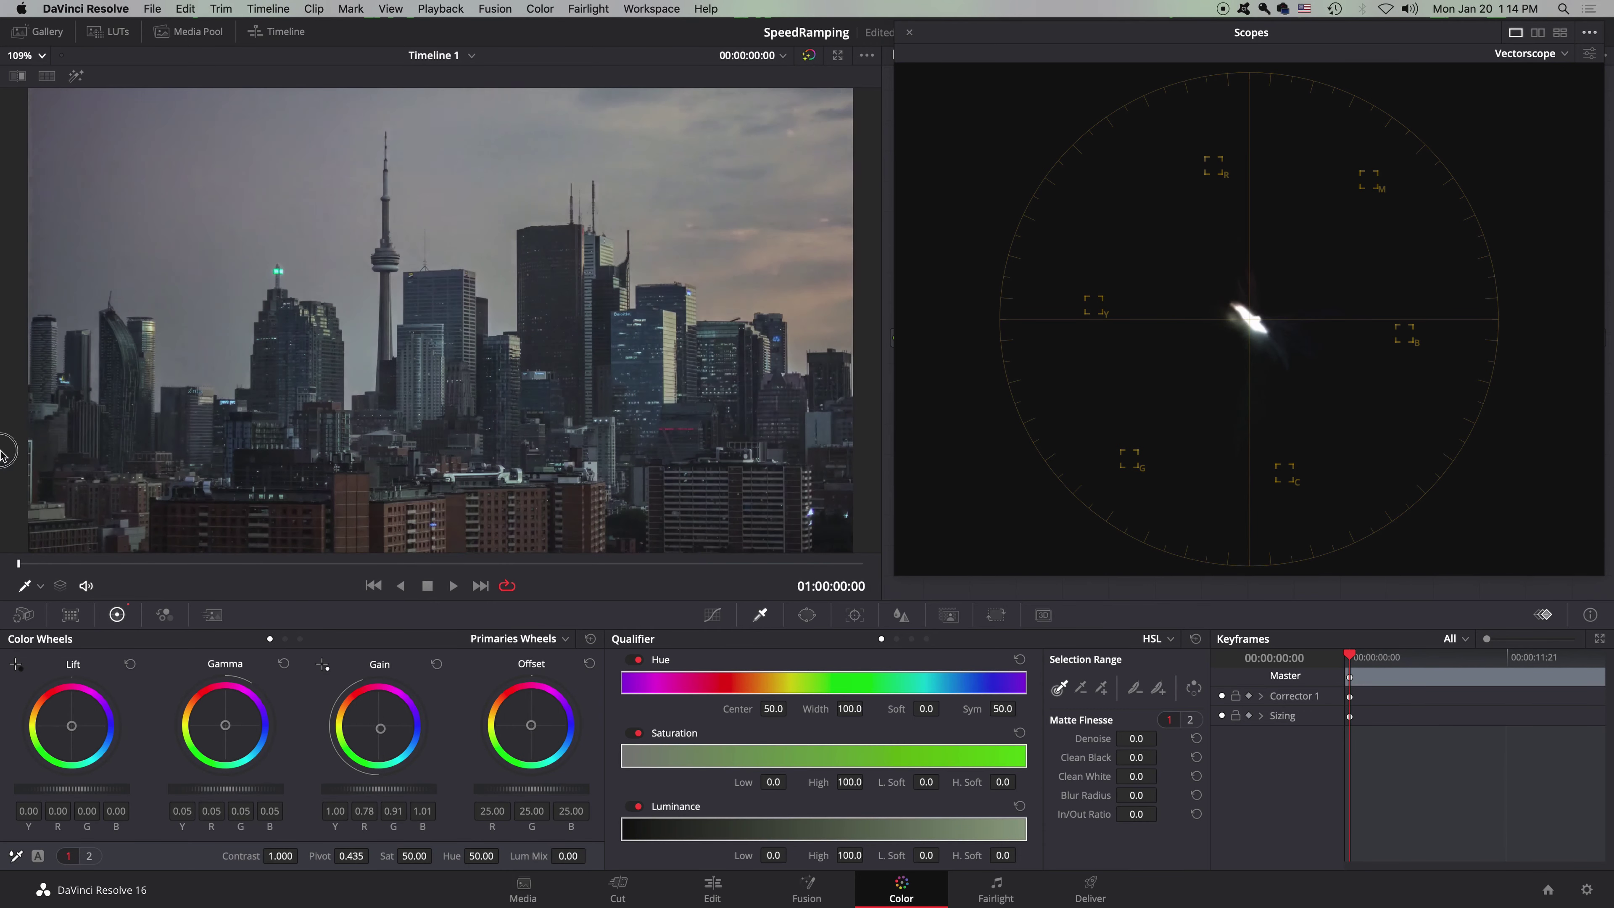
Using the Primaries Wheels, raise master Gamma to 0.08 and reset it, and darken the image with master Gain at 0.33 and reset Gain.
{"action": "left_click_drag", "start_coordinate": [251, 790], "coordinate": [236, 796]}
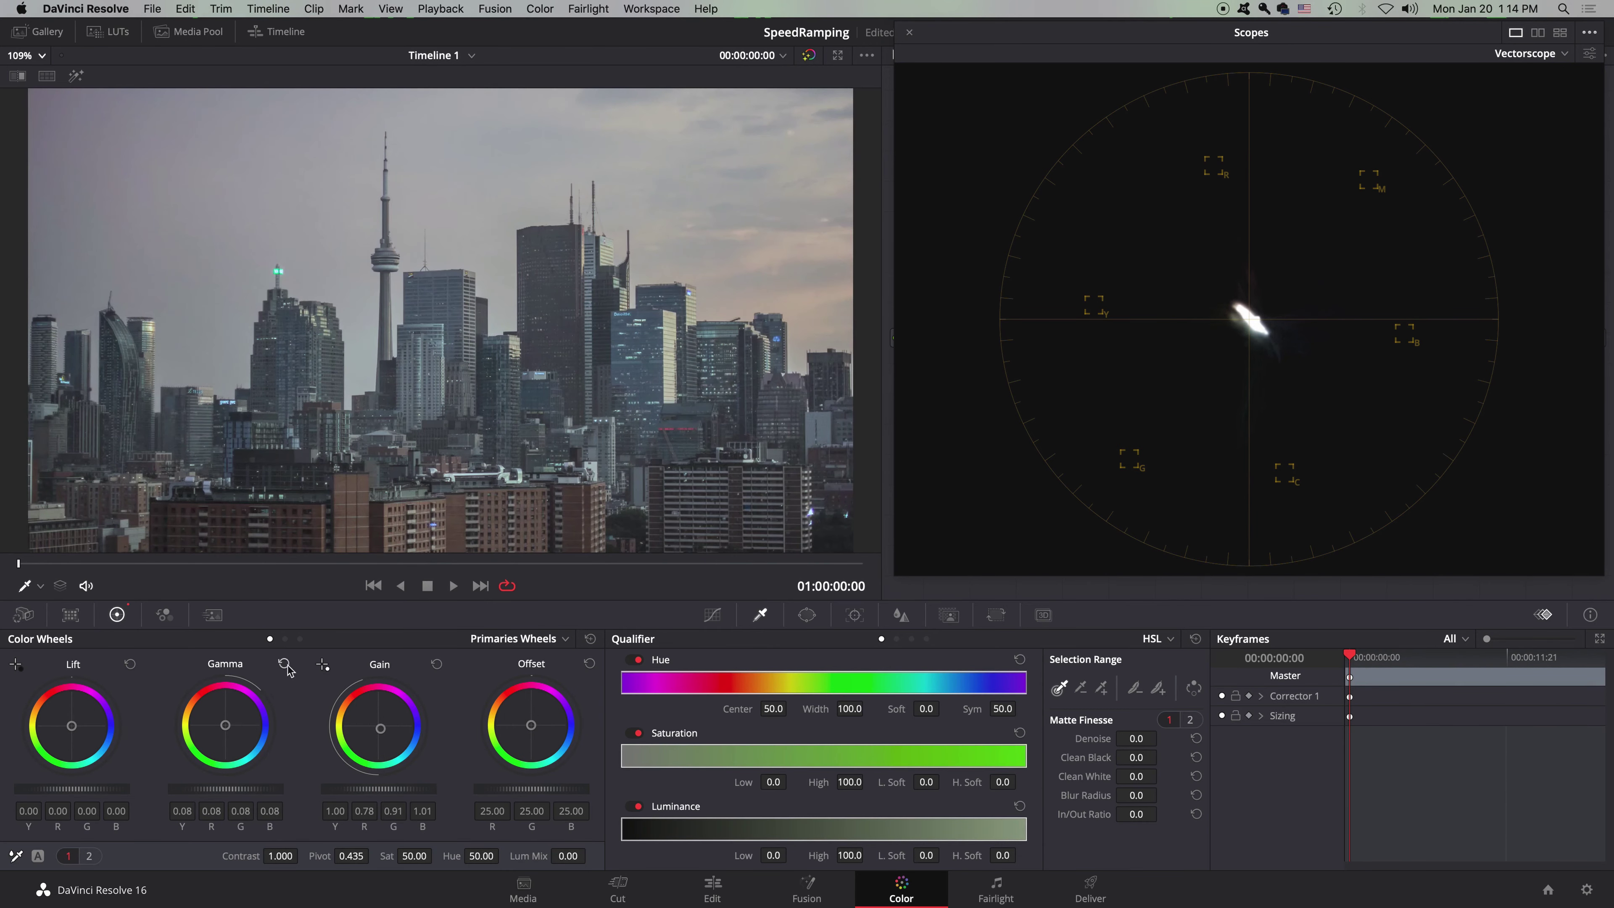
{"action": "left_click", "coordinate": [283, 663]}
{"action": "left_click_drag", "start_coordinate": [348, 795], "coordinate": [410, 791]}
{"action": "left_click_drag", "start_coordinate": [658, 800], "coordinate": [806, 453]}
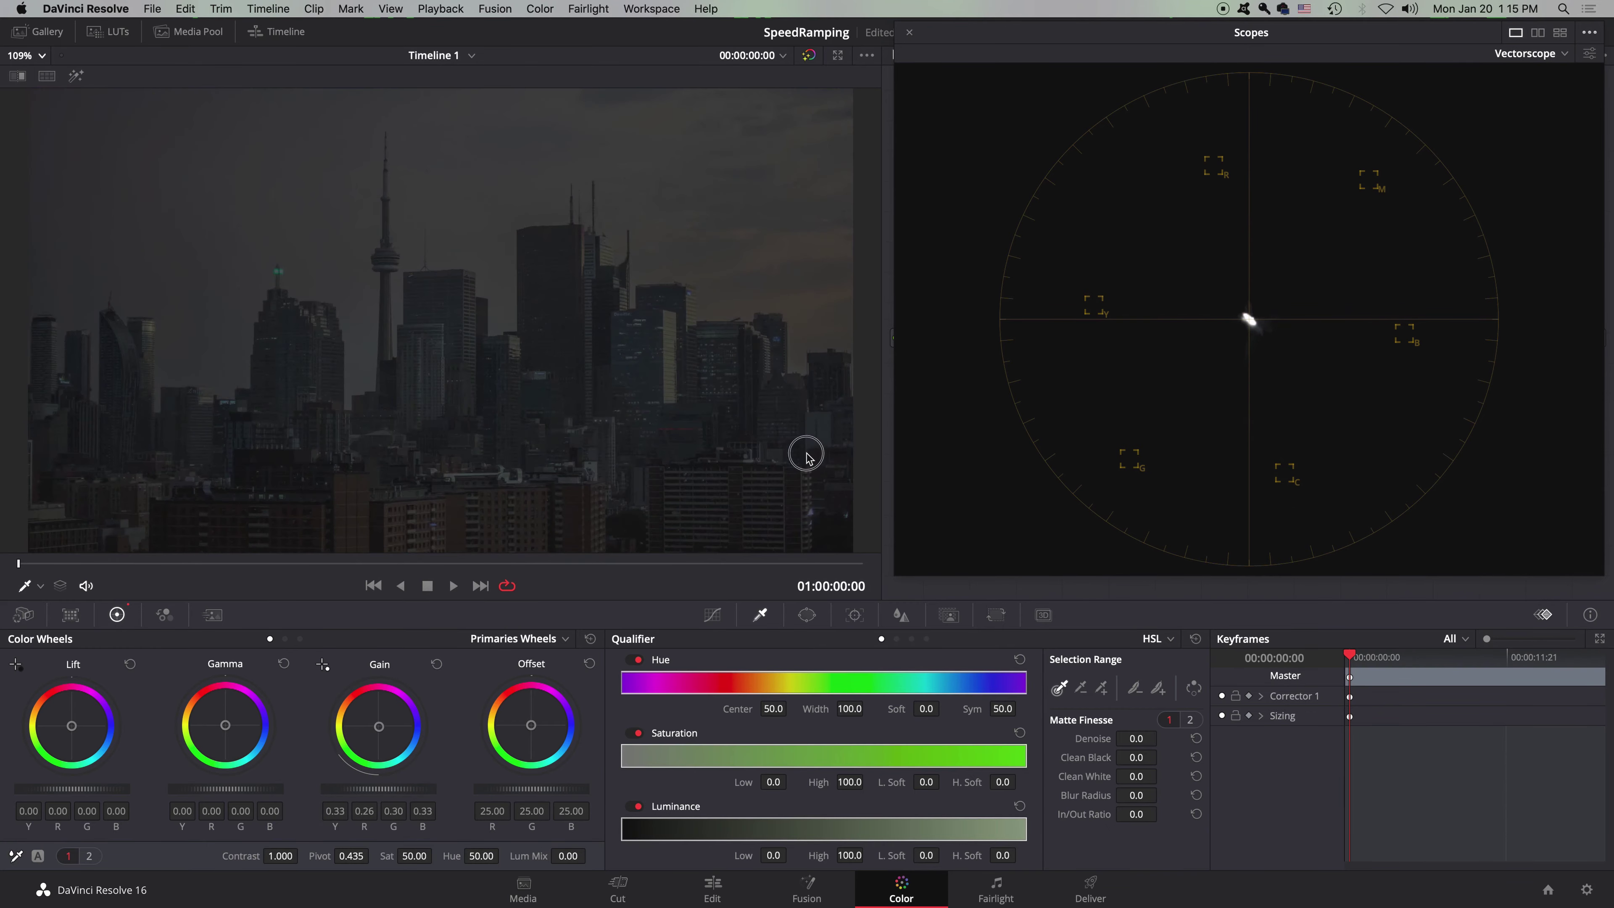
{"action": "left_click", "coordinate": [437, 664]}
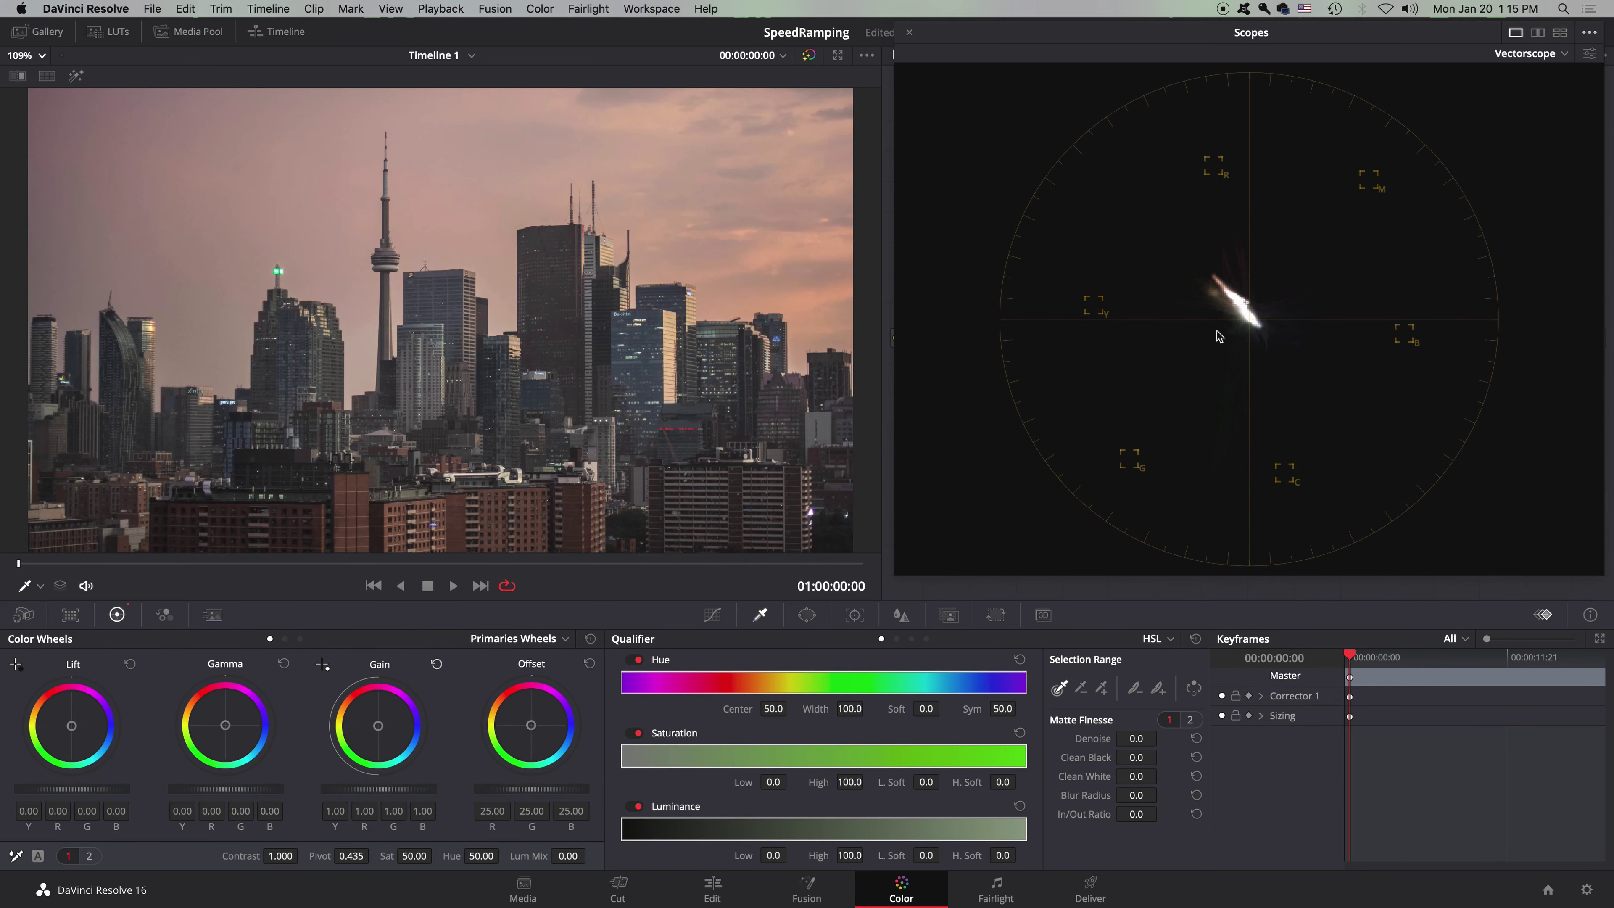